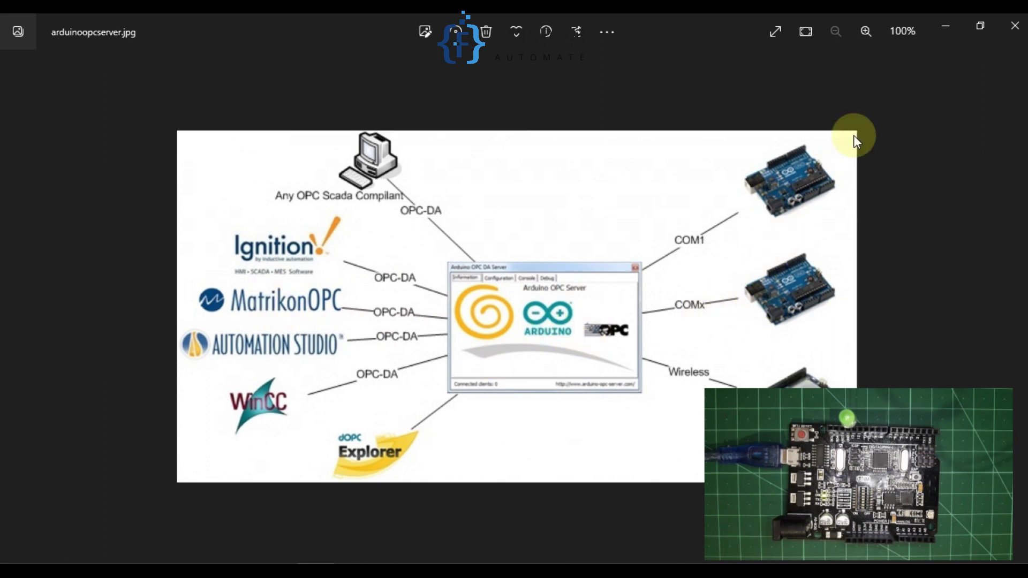
# Step: Hide Photos, bring up Arduino IDE, and review the ArduinoUNO_LED_Control_OPCDA sketch code
pyautogui.click(946, 29)
pyautogui.click(177, 572)
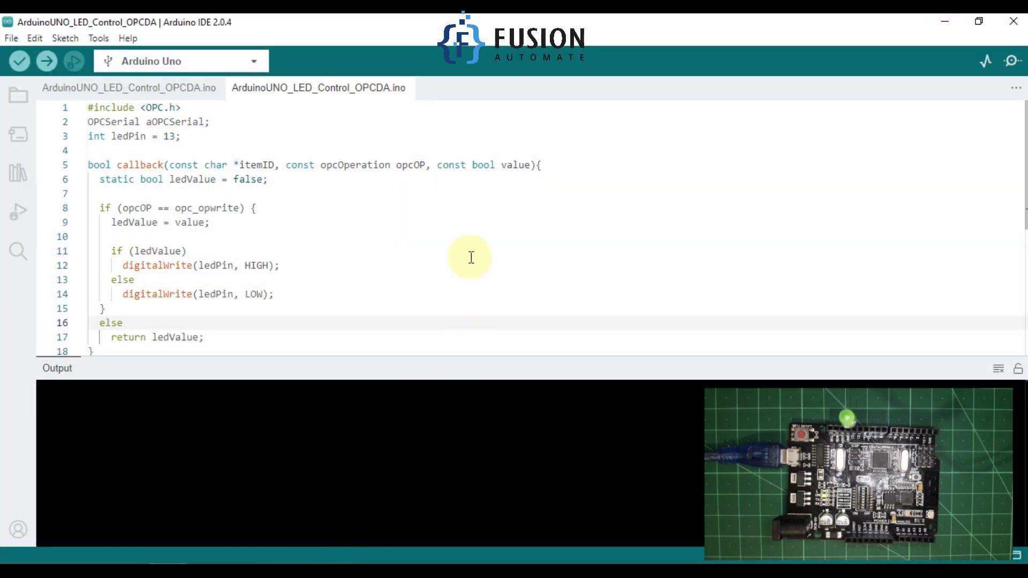
pyautogui.scroll(-5, 471, 258)
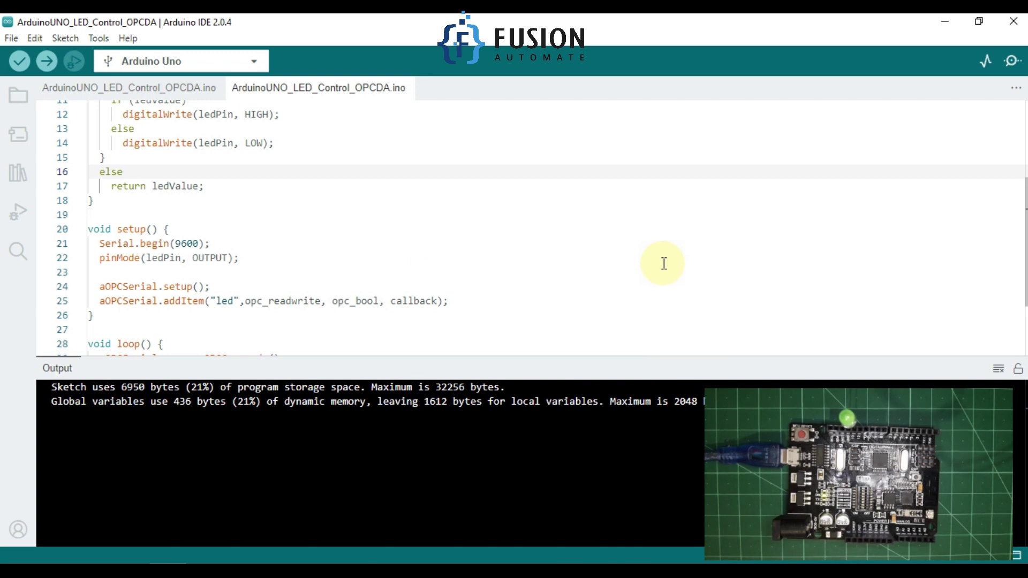
pyautogui.scroll(3, 476, 263)
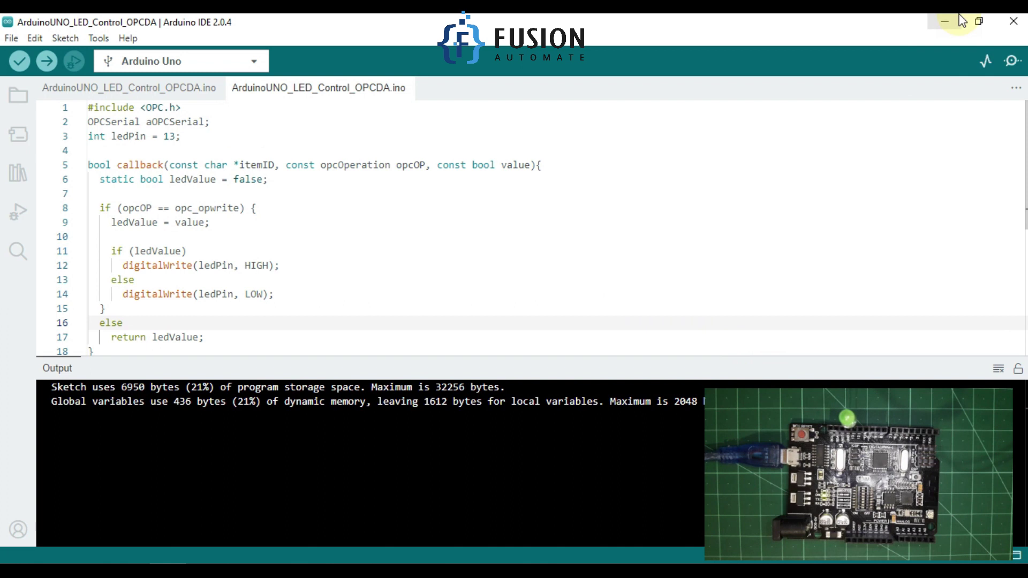
# Step: Open the ArduinoOPCServer desktop folder, hide Explorer, and bring up KEPServerEX
pyautogui.click(943, 22)
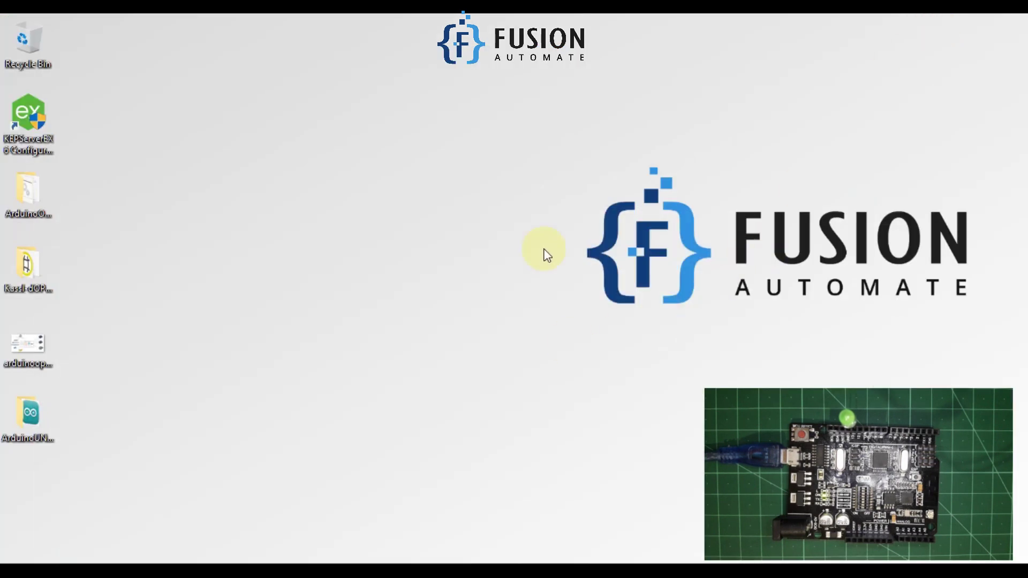
pyautogui.doubleClick(27, 191)
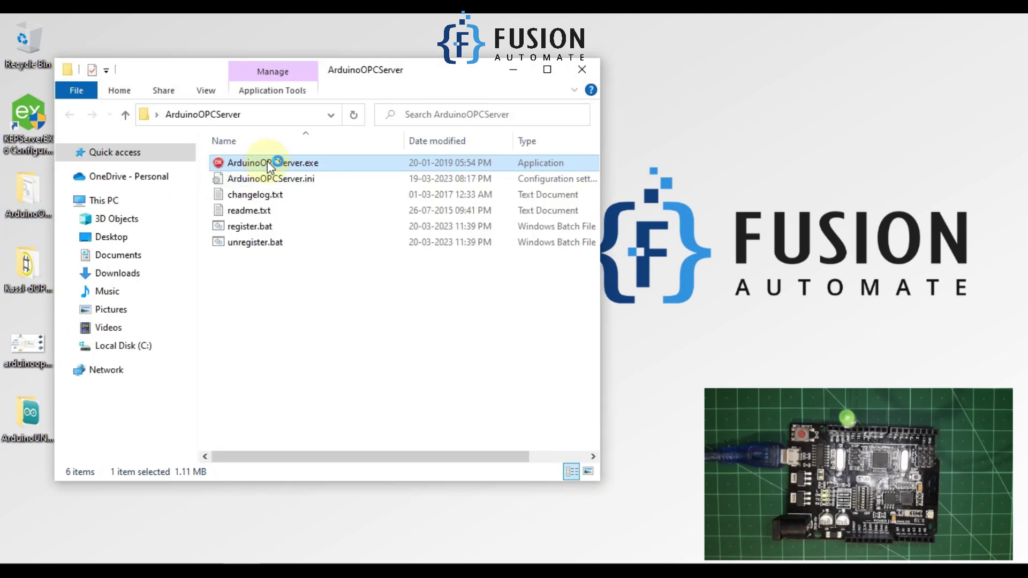
pyautogui.click(517, 70)
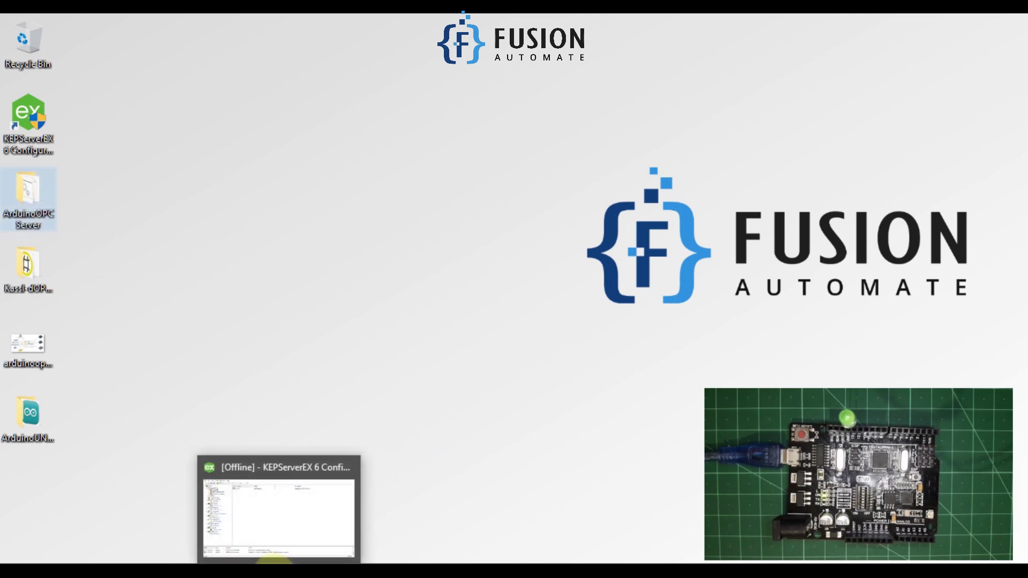
pyautogui.click(273, 556)
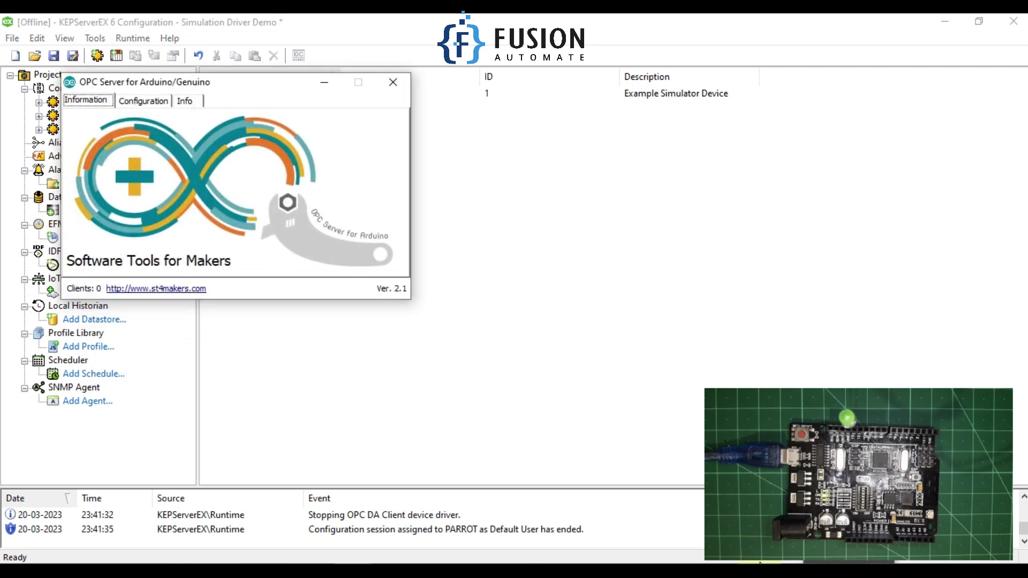
# Step: Check that the OPC Server for Arduino log shows it waiting for clients, then hide it
pyautogui.click(182, 100)
pyautogui.moveTo(243, 89); pyautogui.dragTo(605, 110)
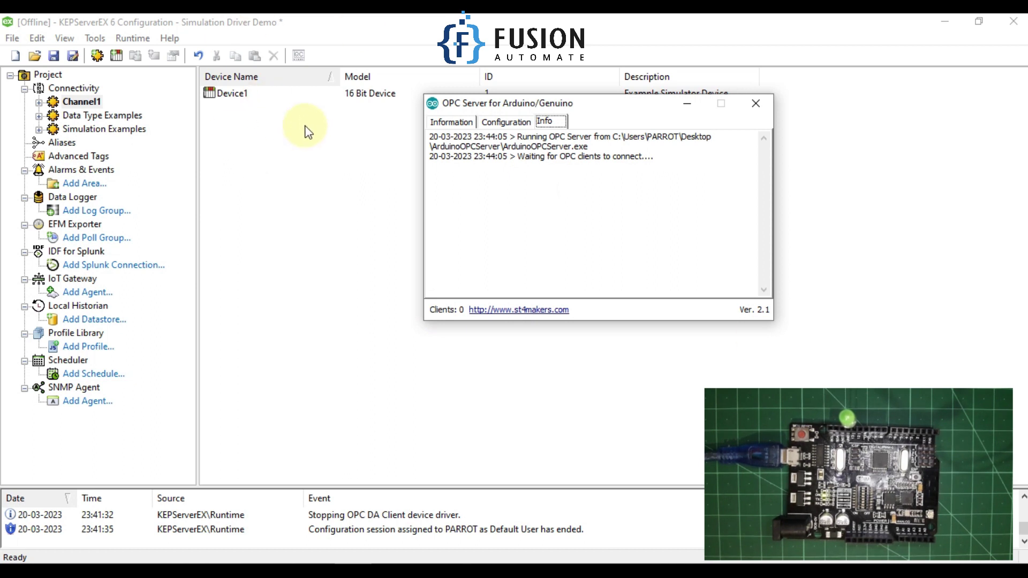
pyautogui.click(684, 104)
# Step: Start a new OPC DA Client channel under Connectivity named Arduino_OPCDA
pyautogui.click(80, 89)
pyautogui.rightClick(88, 89)
pyautogui.click(117, 104)
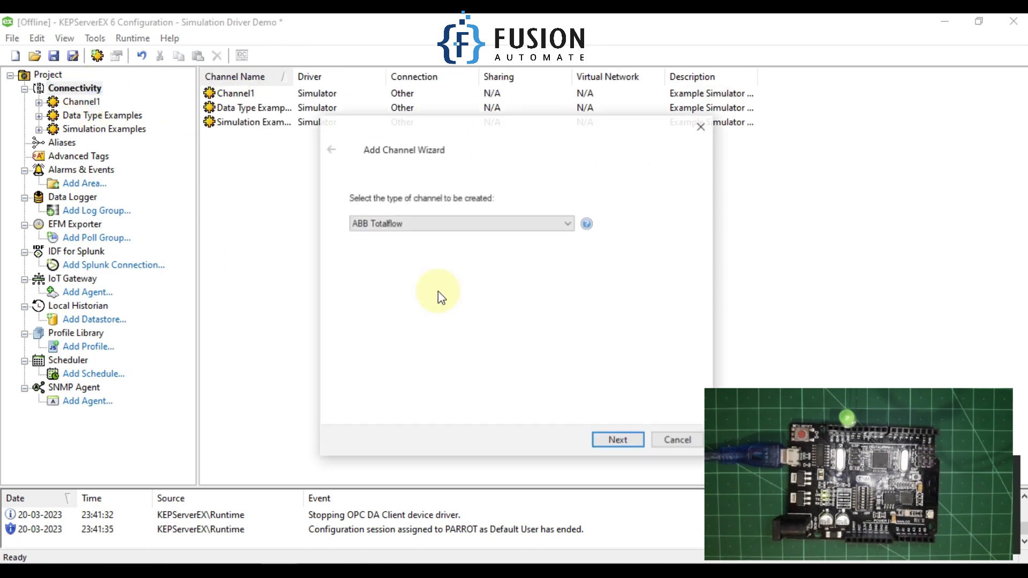
pyautogui.write('OPC DA Client')
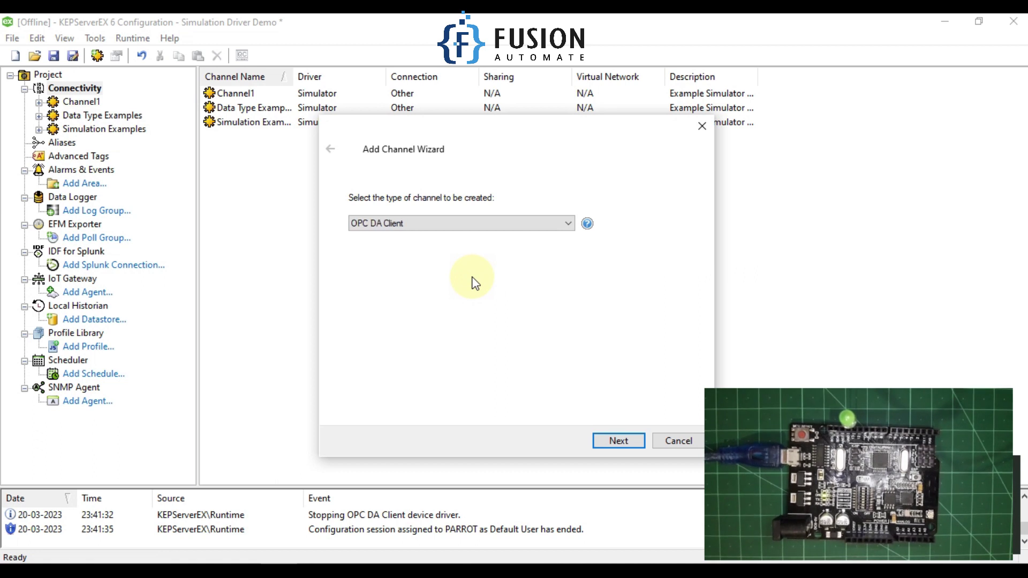
pyautogui.press('Return')
pyautogui.write('Arduino_OPC')
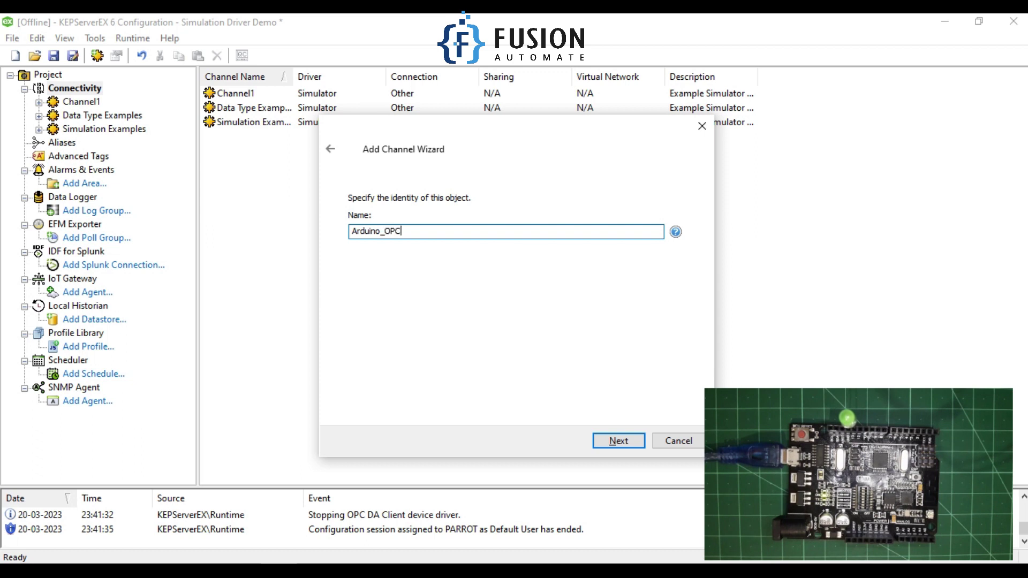
pyautogui.write('DA')
pyautogui.press('Return')
pyautogui.press('Return')
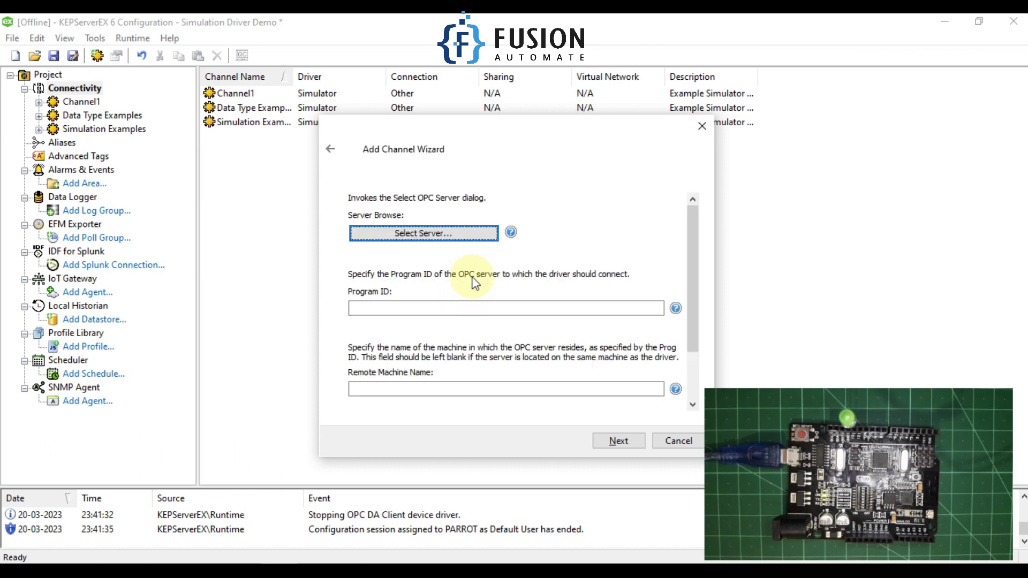
# Step: Point the channel at ArduinoOPCServer.2 and finish the wizard with default settings
pyautogui.click(447, 239)
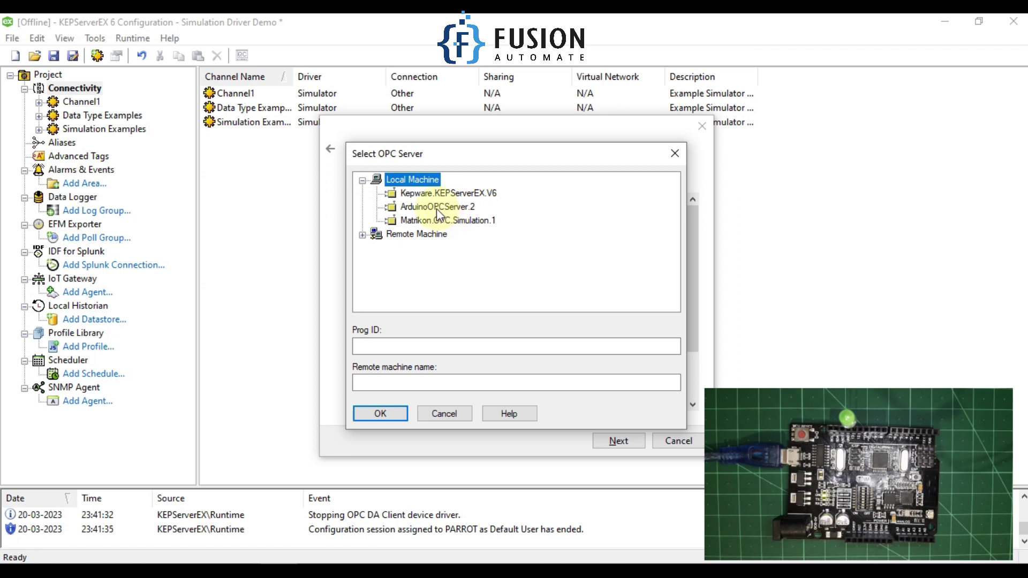
pyautogui.click(435, 208)
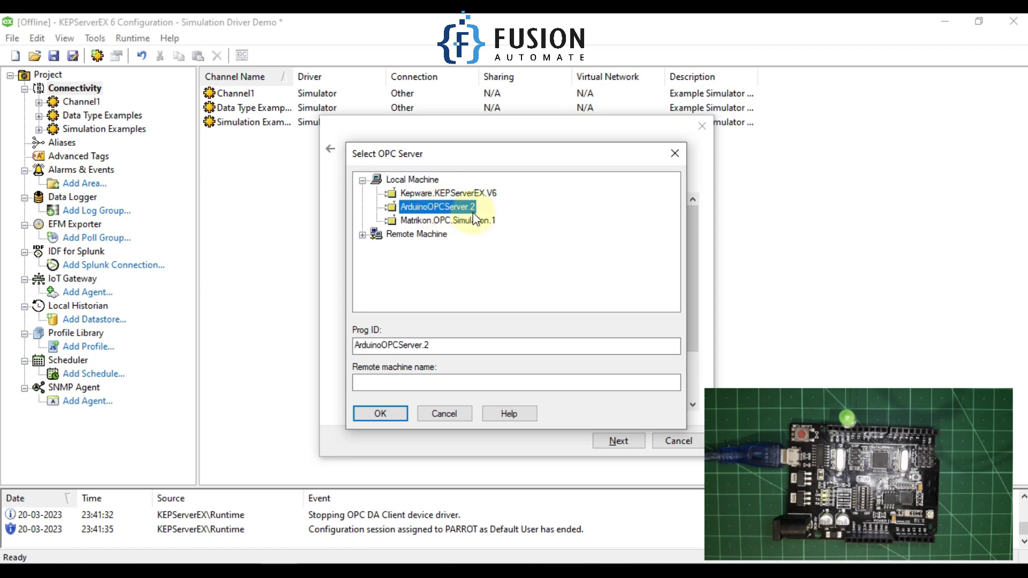
pyautogui.click(394, 415)
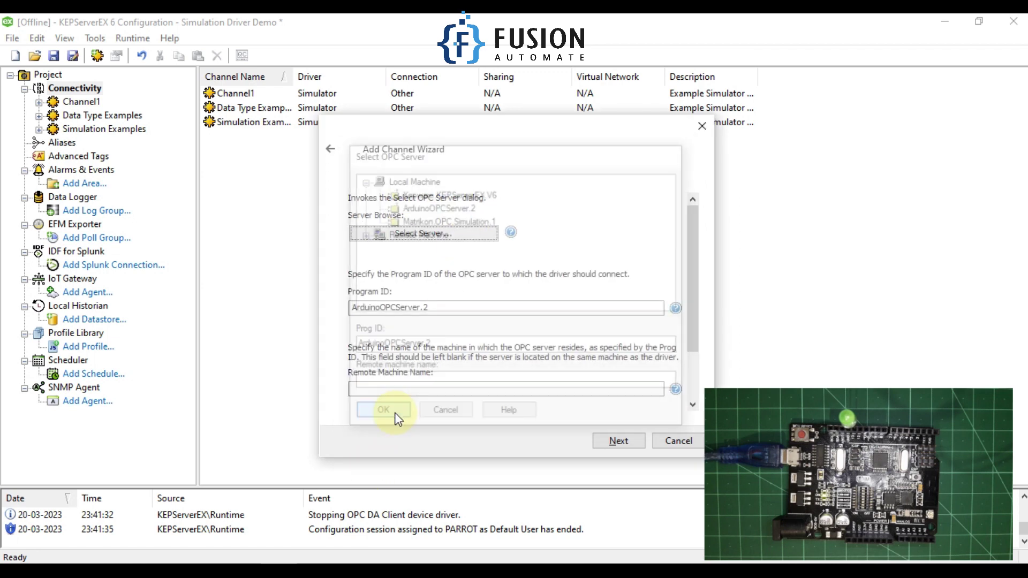
pyautogui.click(627, 442)
pyautogui.click(628, 442)
pyautogui.click(627, 442)
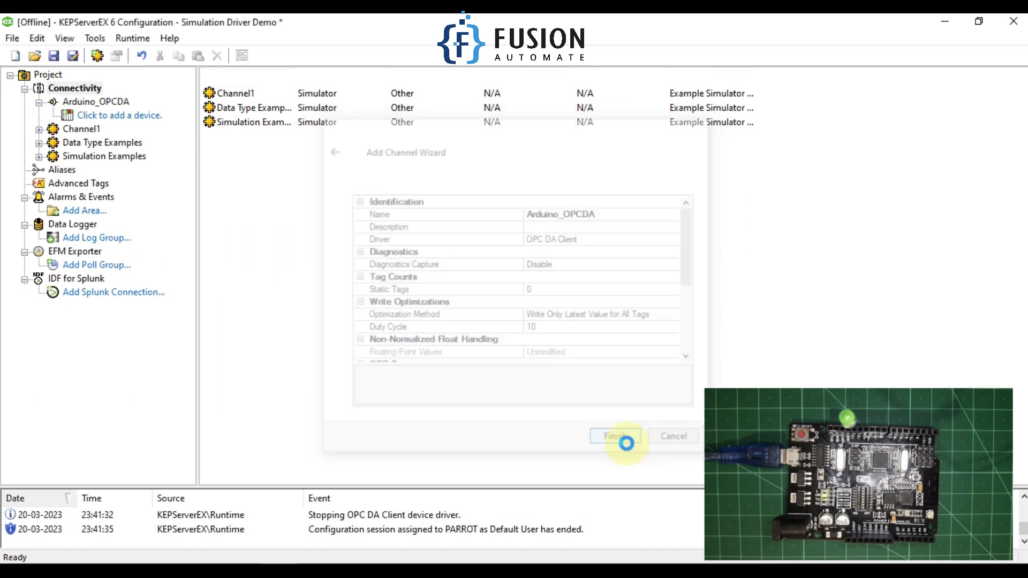
# Step: Add device Arduino_UNO, accepting default scan mode, group, and read/write item limit settings
pyautogui.click(123, 119)
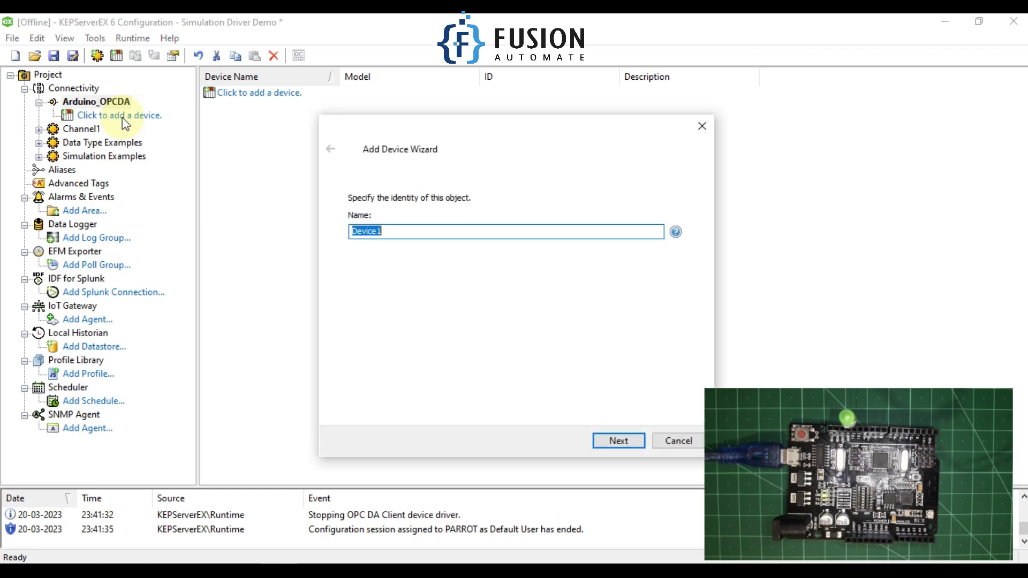
pyautogui.write('Arduino')
pyautogui.write('_UMO')
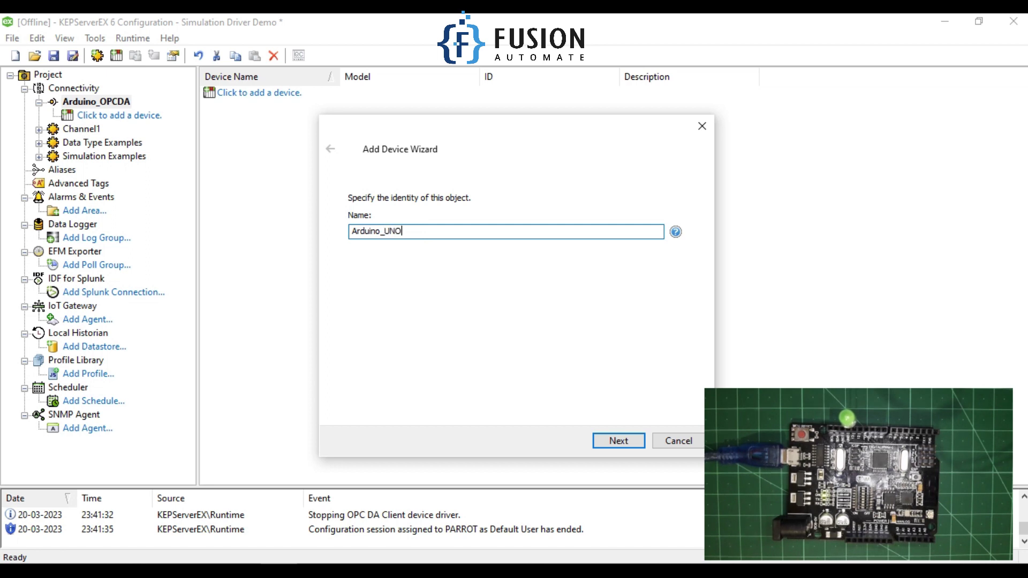
pyautogui.click(617, 442)
pyautogui.click(618, 442)
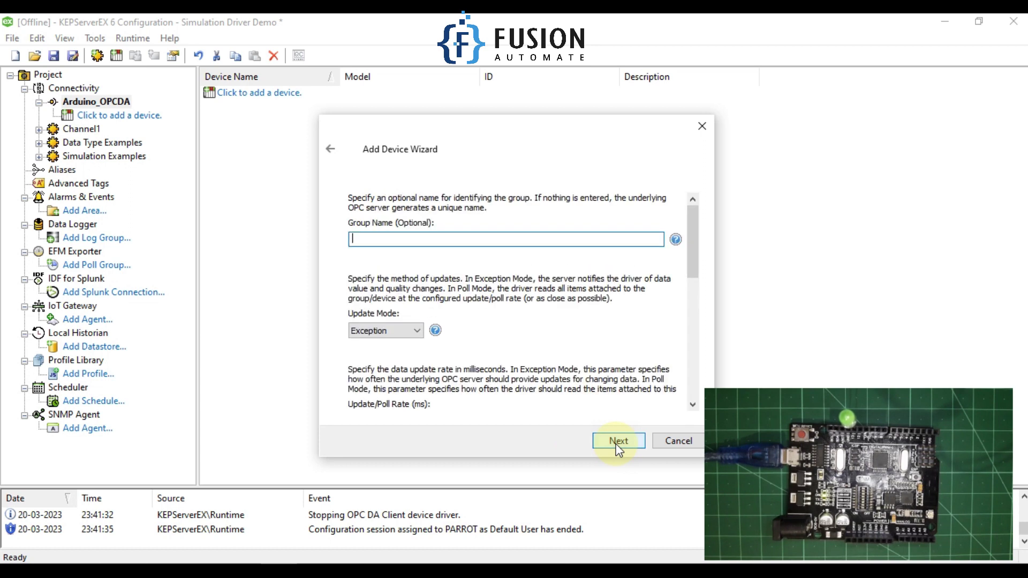
pyautogui.click(618, 441)
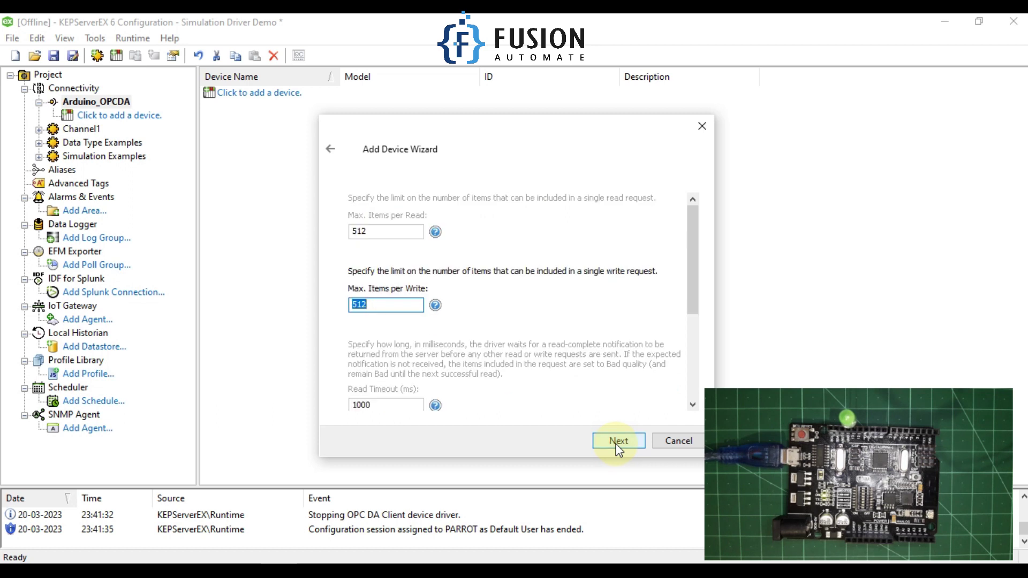
pyautogui.click(618, 442)
pyautogui.click(619, 441)
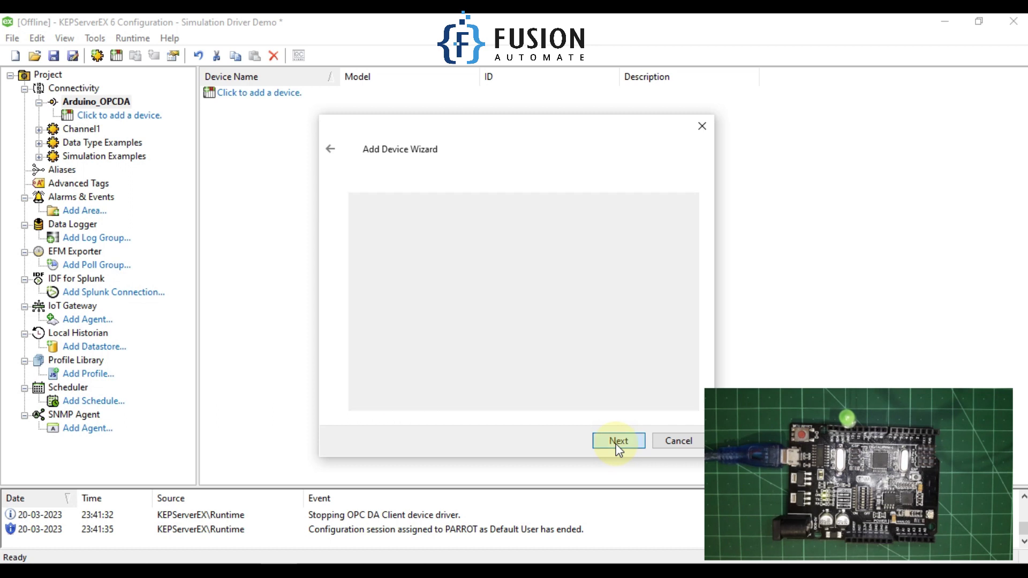
pyautogui.click(618, 441)
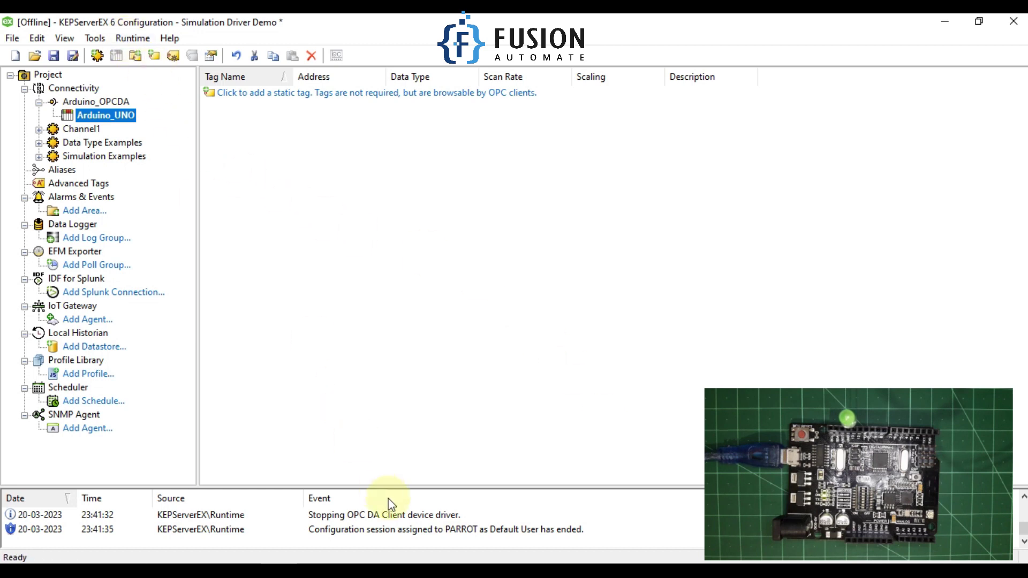
# Step: Enlarge the event log, connect to the runtime, and update it without saving the project
pyautogui.moveTo(395, 486); pyautogui.dragTo(403, 349)
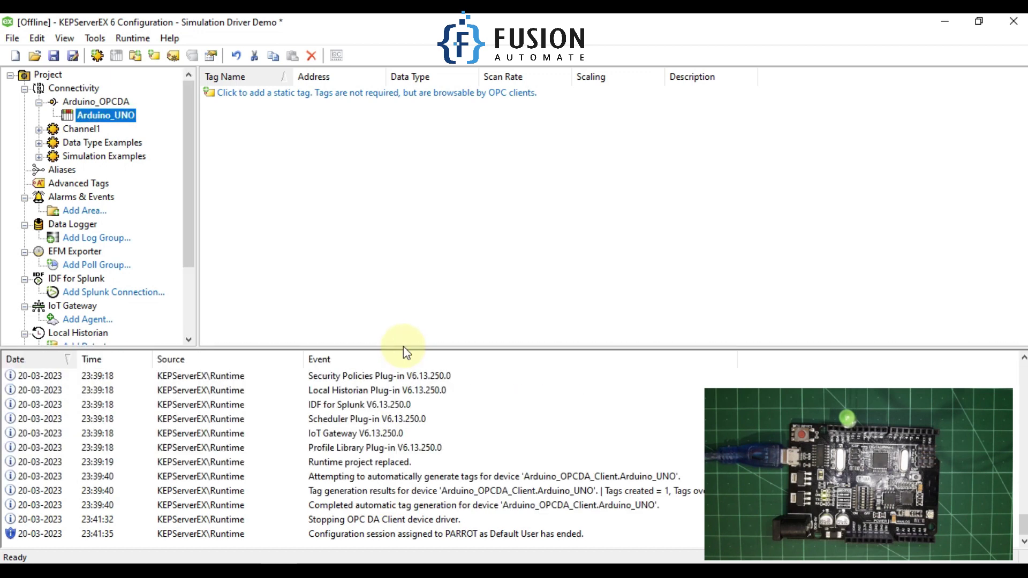
pyautogui.click(133, 38)
pyautogui.click(150, 60)
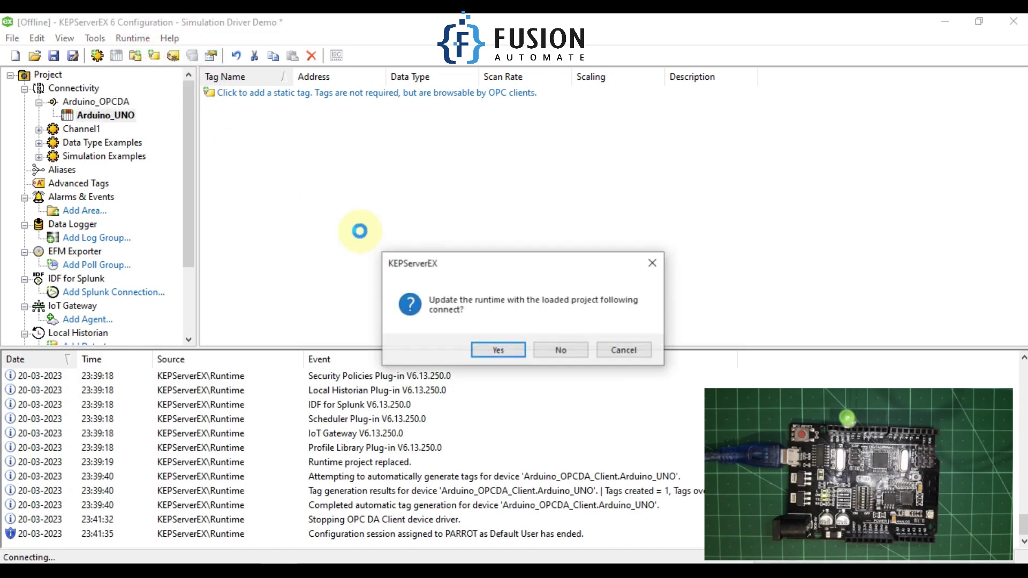
pyautogui.click(502, 348)
pyautogui.click(515, 351)
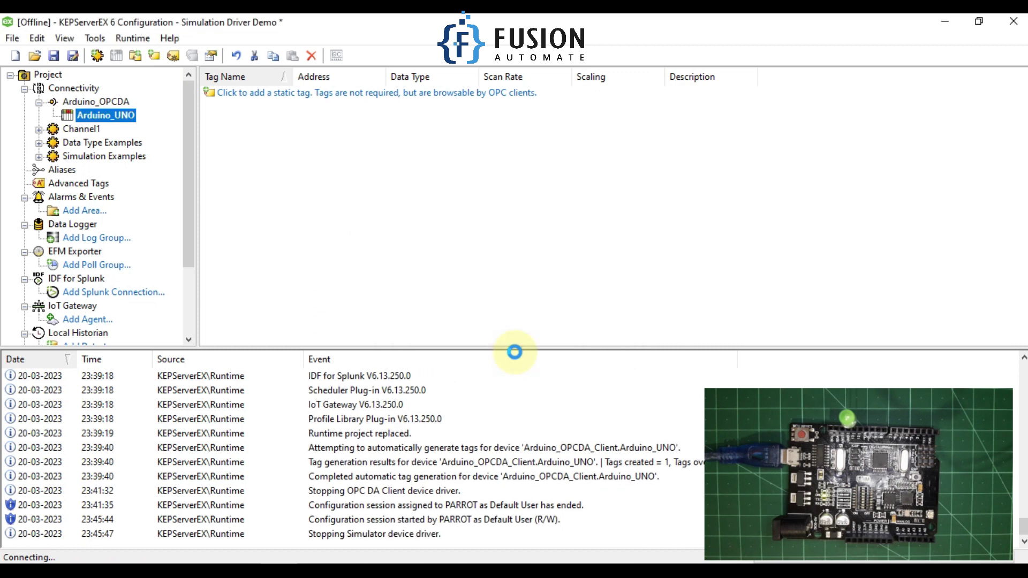
# Step: Open Arduino_UNO's import properties and select ArduinoSerial0.led under ArduinoOPCServer.2
pyautogui.rightClick(100, 120)
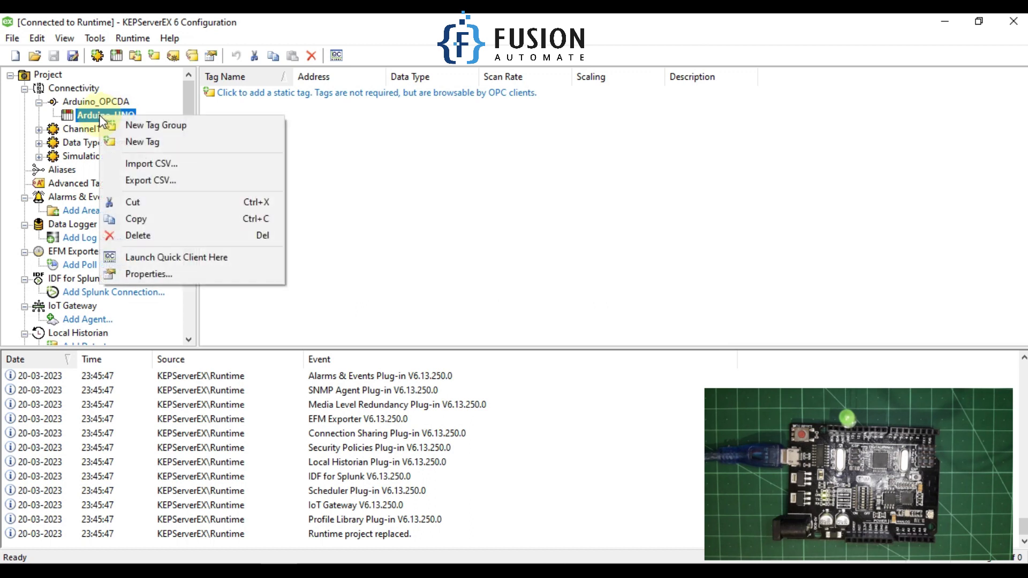
pyautogui.click(152, 274)
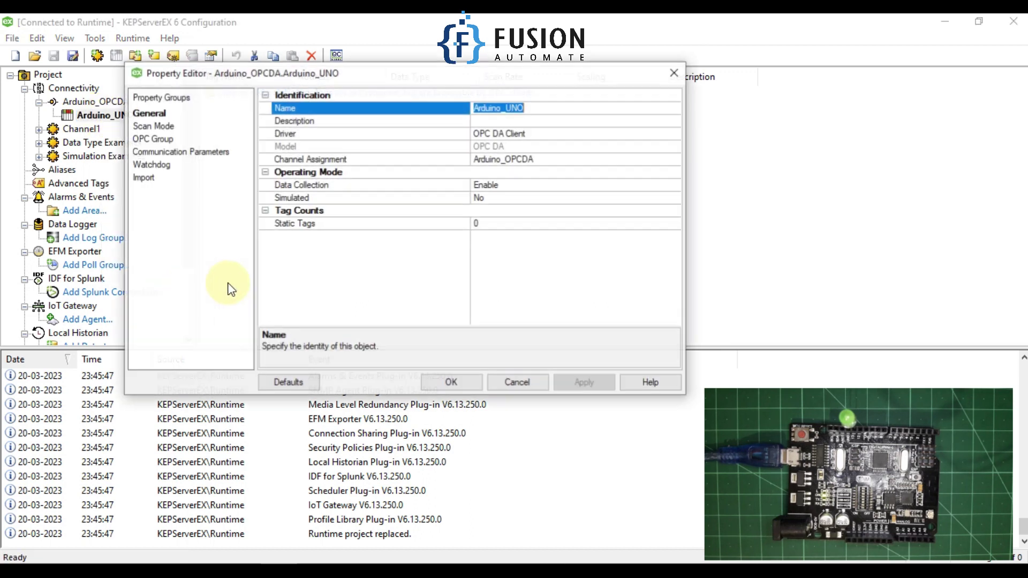
pyautogui.click(142, 178)
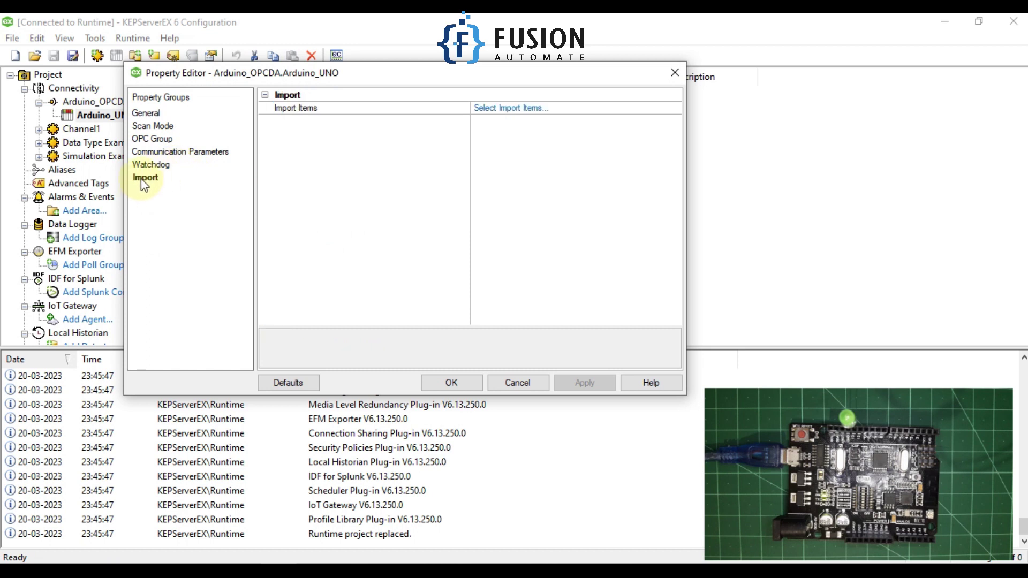
pyautogui.click(503, 109)
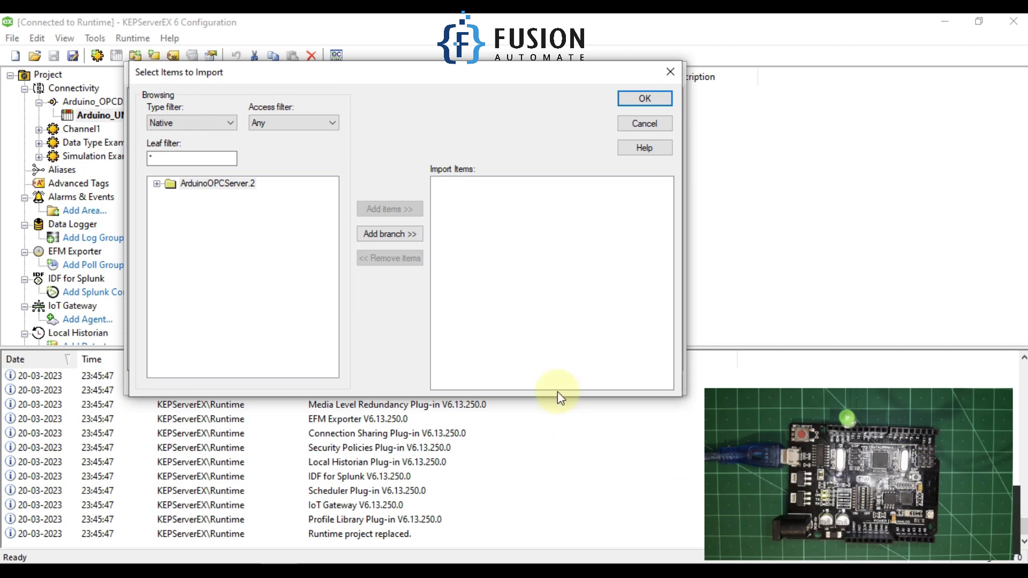
pyautogui.click(234, 187)
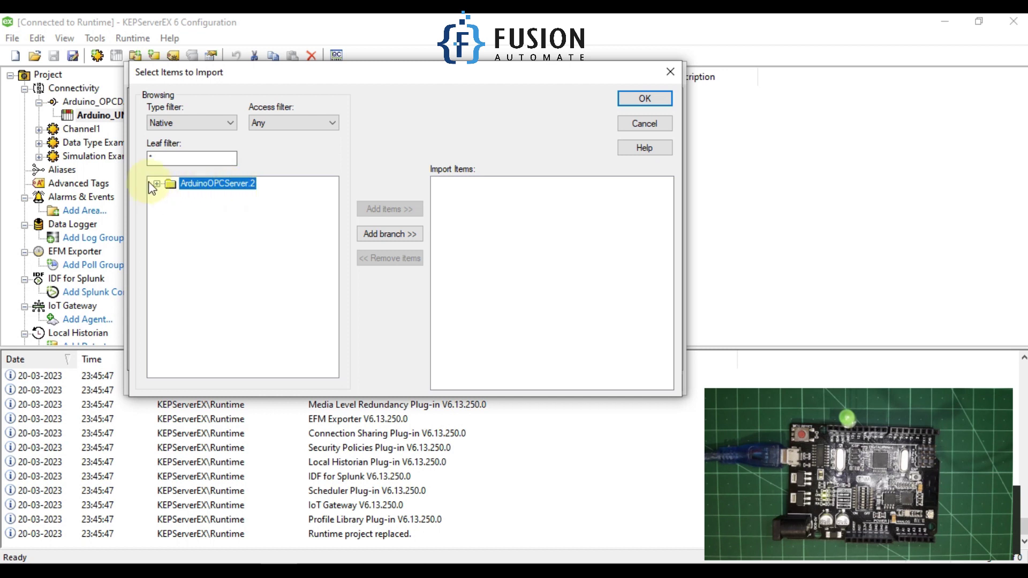
pyautogui.click(157, 184)
pyautogui.click(226, 197)
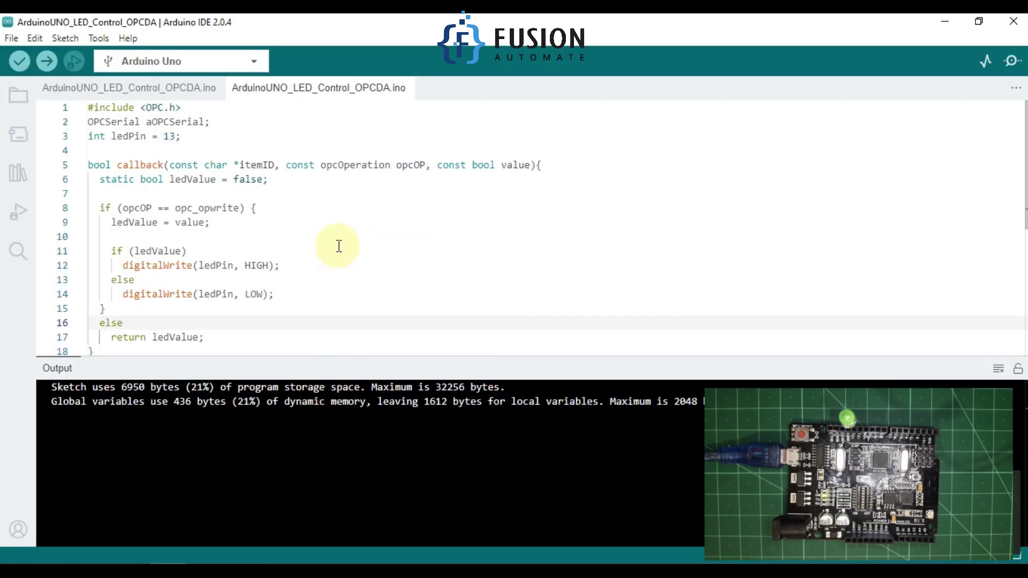
pyautogui.scroll(-2, 338, 246)
pyautogui.scroll(-2, 339, 246)
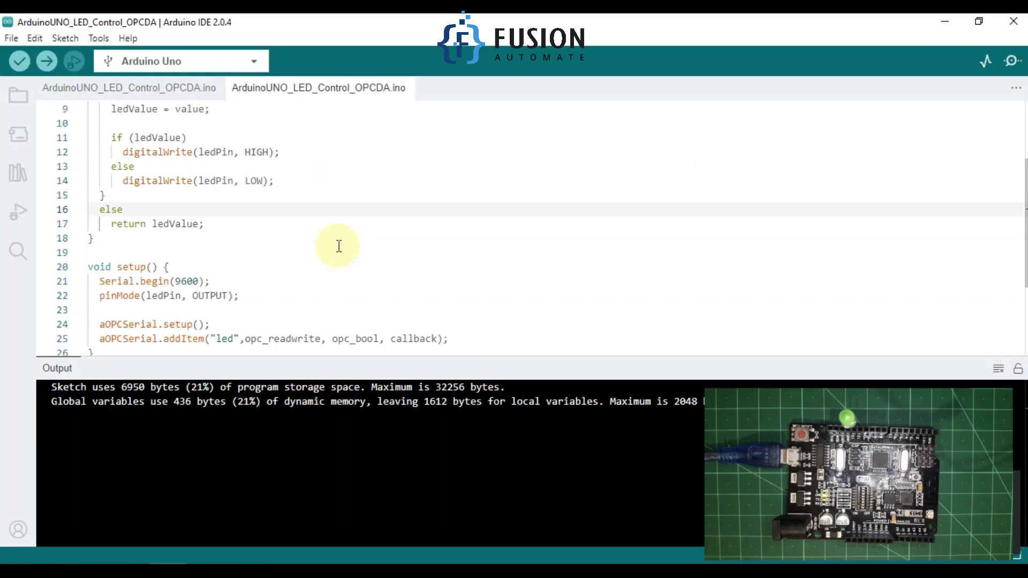
pyautogui.moveTo(454, 304); pyautogui.dragTo(103, 300)
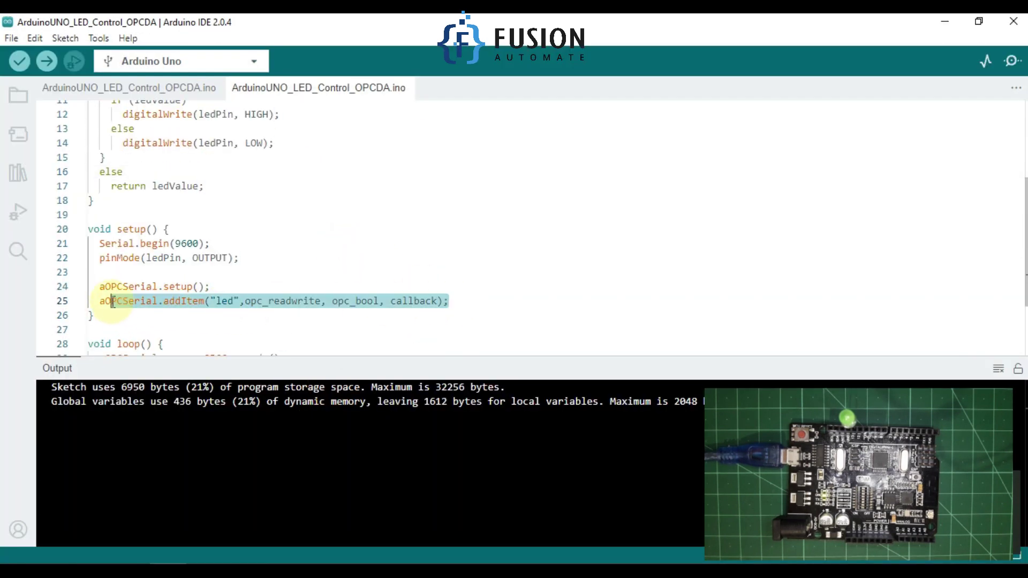
pyautogui.doubleClick(225, 301)
pyautogui.moveTo(245, 301); pyautogui.dragTo(326, 301)
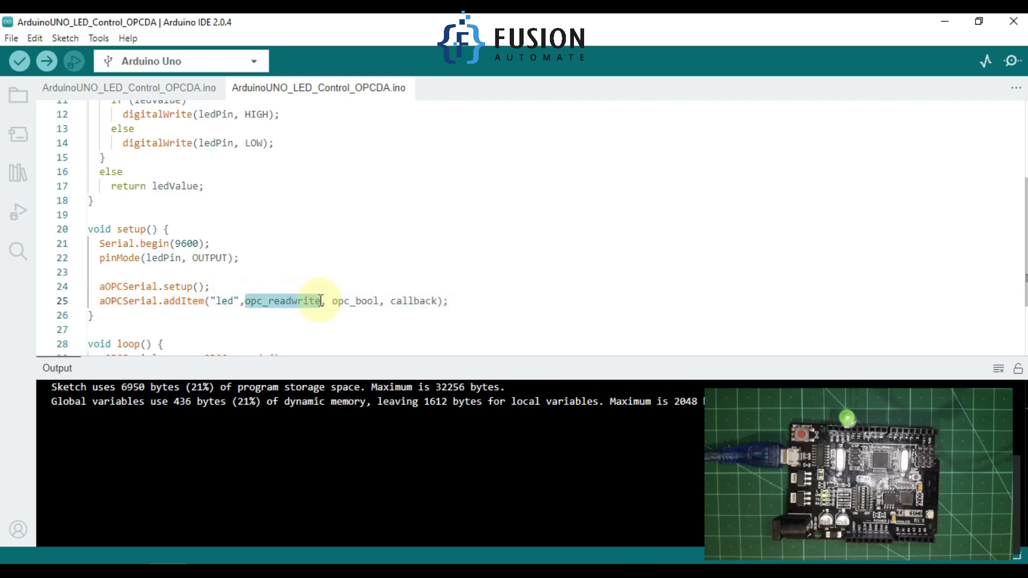
pyautogui.moveTo(306, 307)
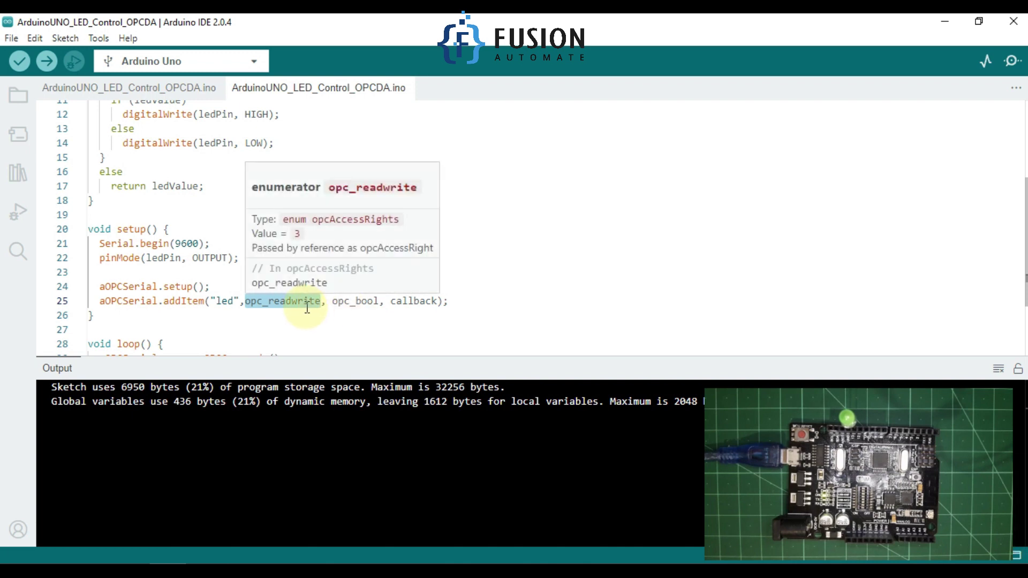
pyautogui.click(304, 304)
pyautogui.doubleClick(355, 300)
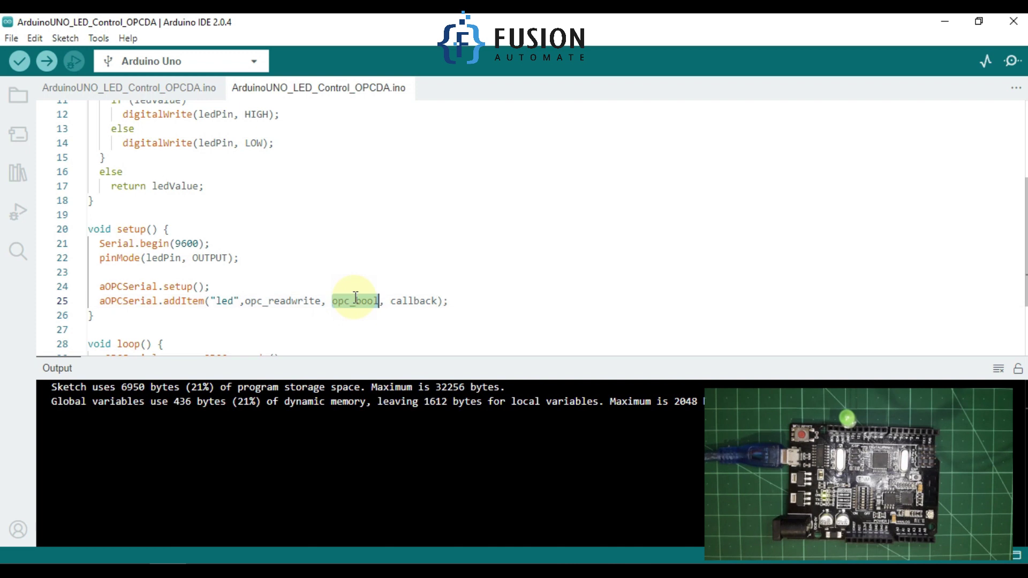
pyautogui.doubleClick(412, 303)
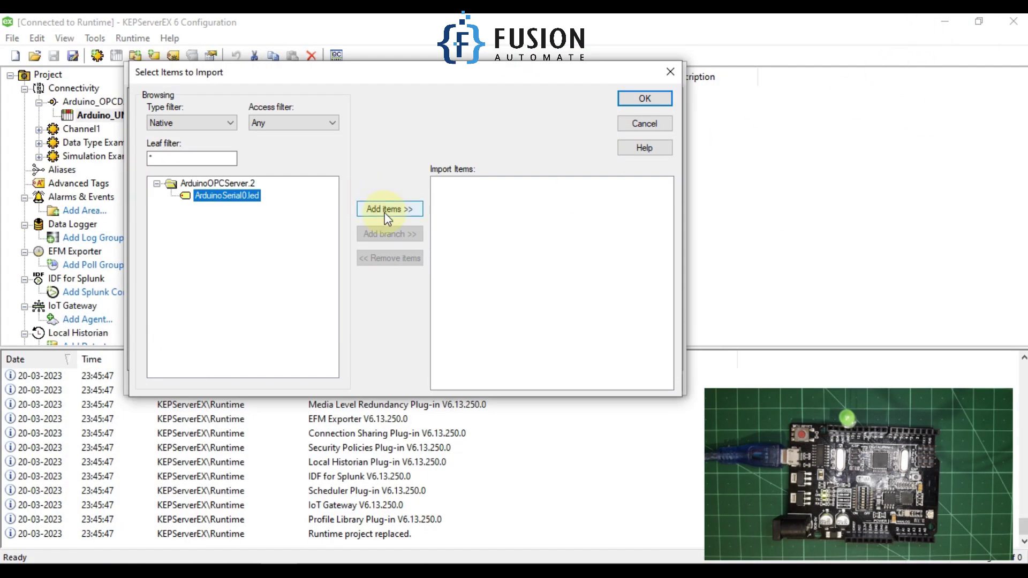
# Step: Add ArduinoSerial0.led to the import list and confirm both dialogs to create the tag
pyautogui.click(390, 208)
pyautogui.click(645, 99)
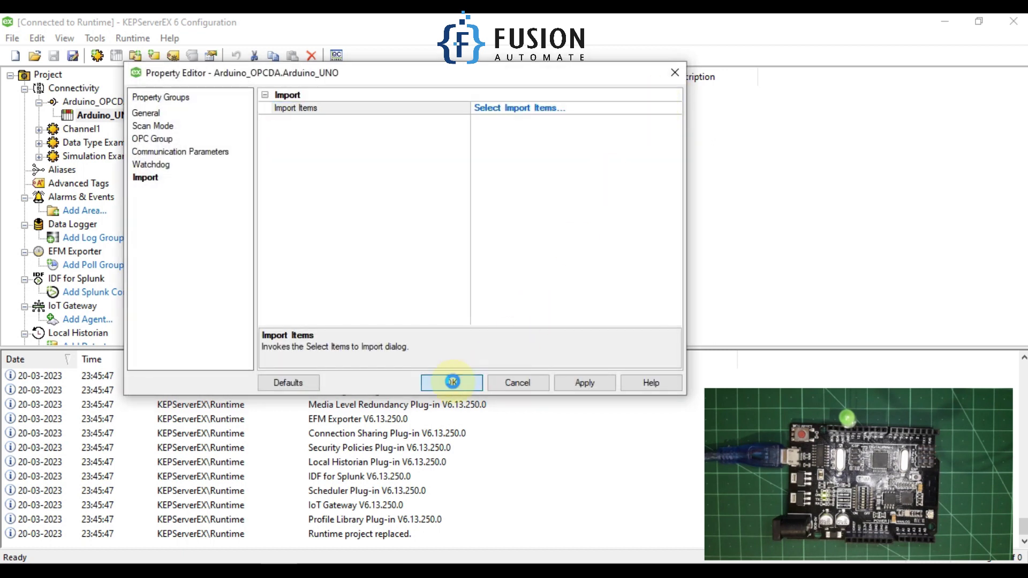
pyautogui.click(453, 382)
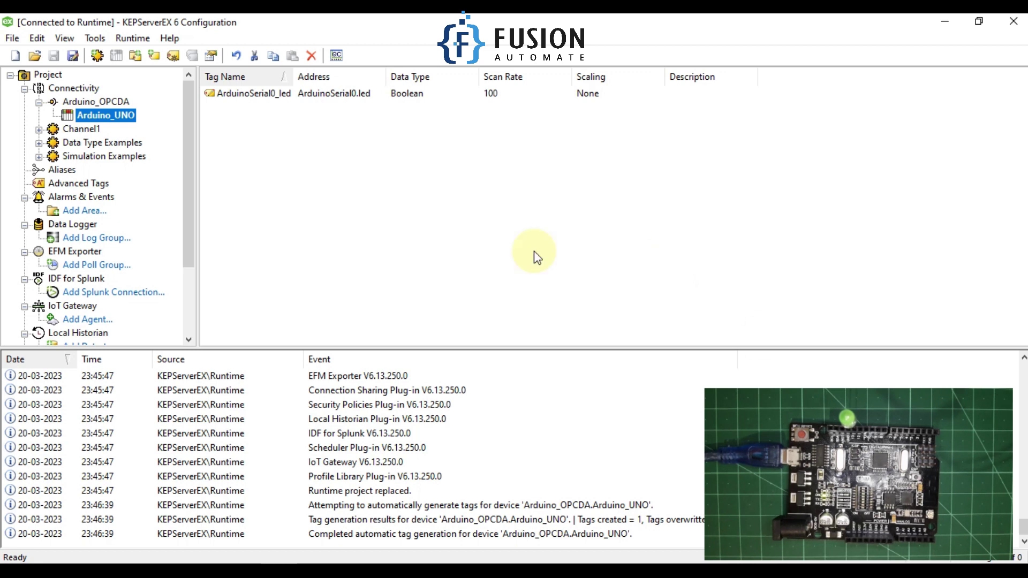
# Step: Launch OPC Quick Client maximized and select ArduinoSerial0_led in the Arduino_OPCDA.Arduino_UNO group
pyautogui.click(338, 55)
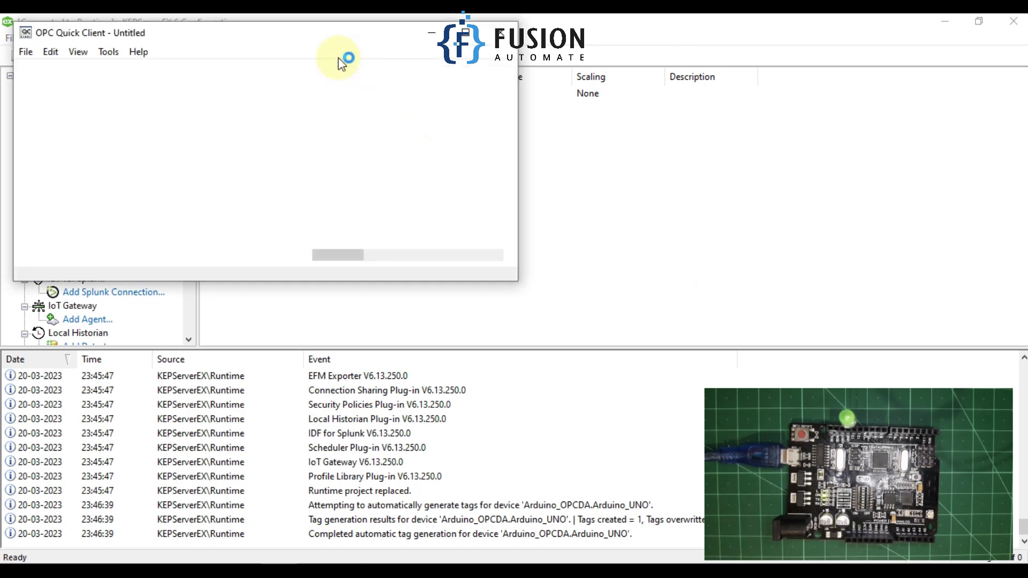
pyautogui.doubleClick(467, 32)
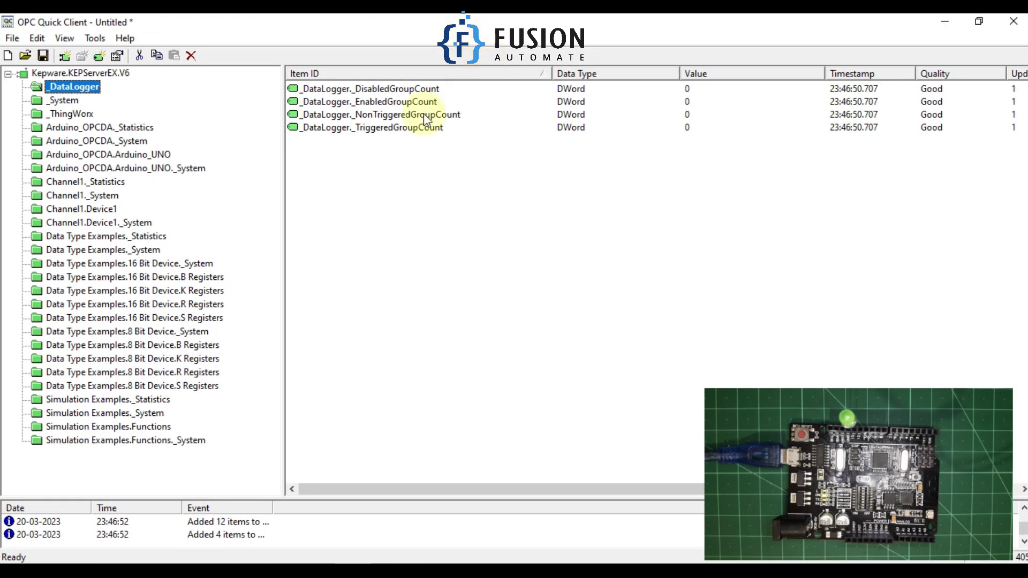
pyautogui.click(67, 157)
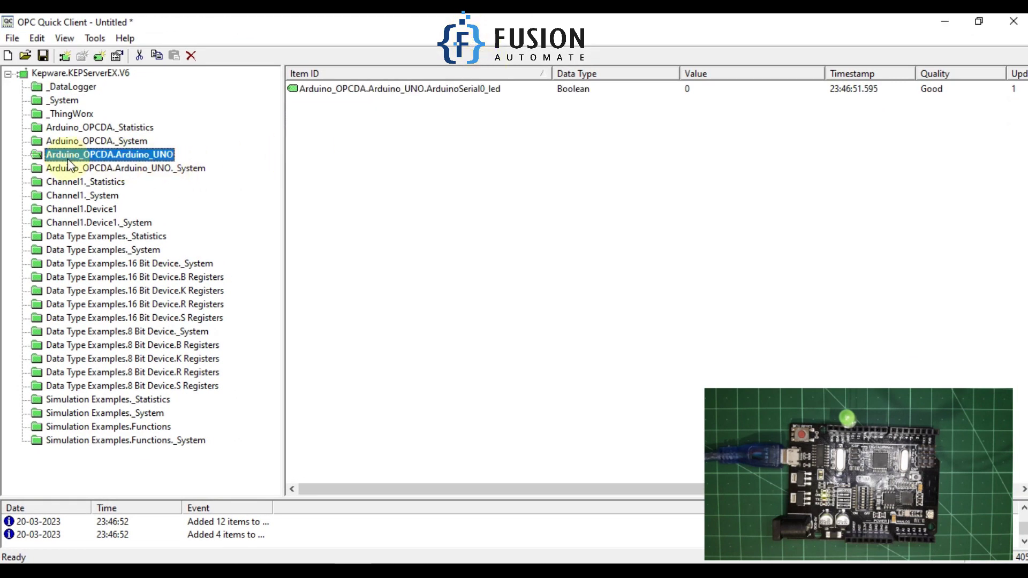
pyautogui.click(699, 92)
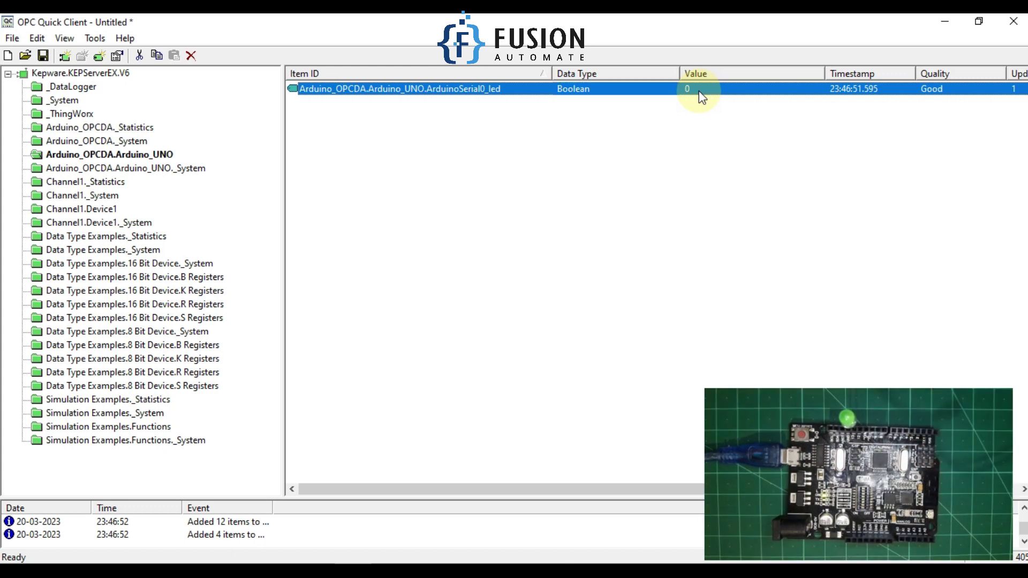
# Step: Synchronously write value 1 to ArduinoSerial0_led to turn the LED on
pyautogui.rightClick(699, 91)
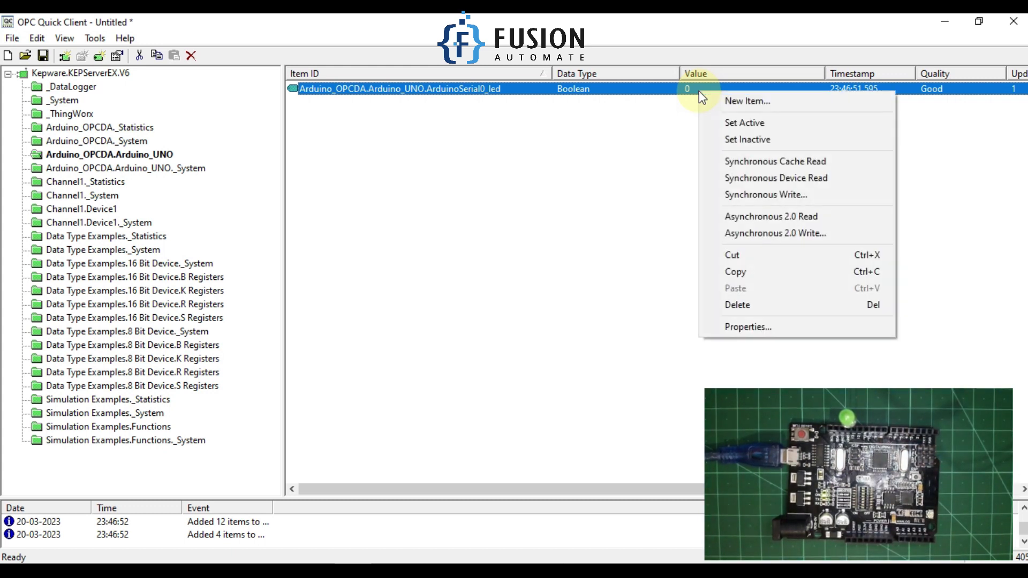
pyautogui.click(742, 194)
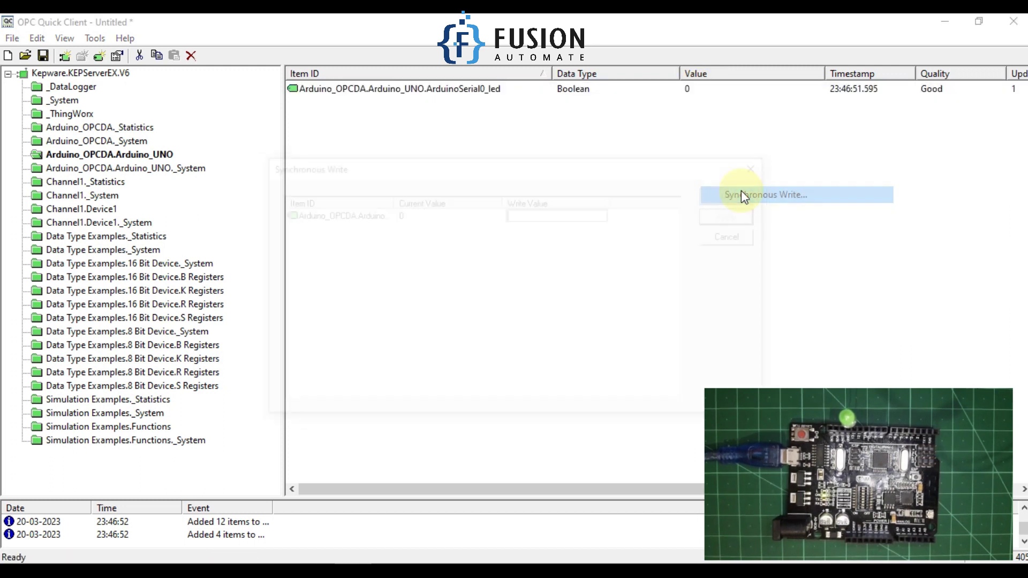
pyautogui.click(570, 213)
pyautogui.write('1')
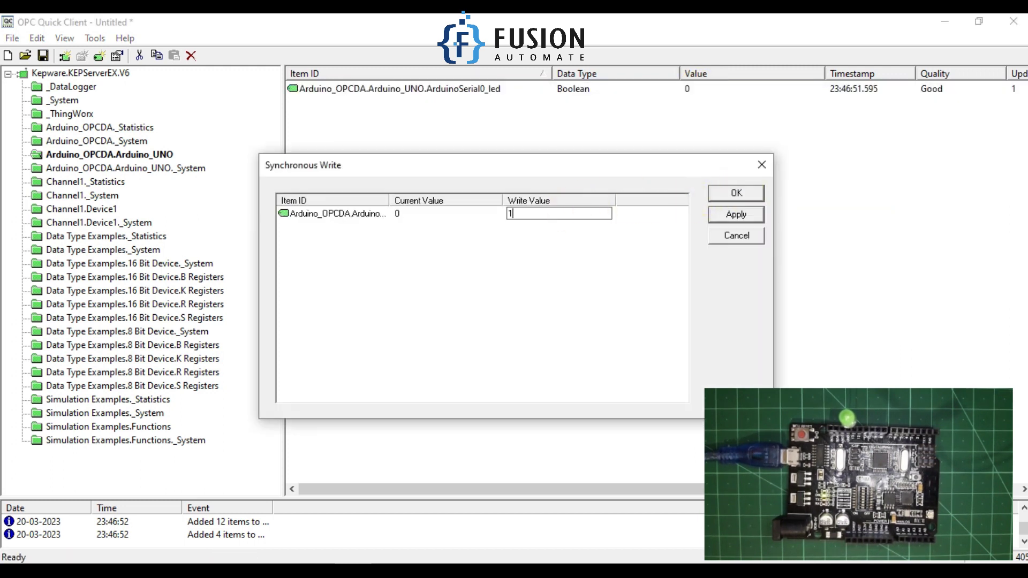
pyautogui.click(727, 217)
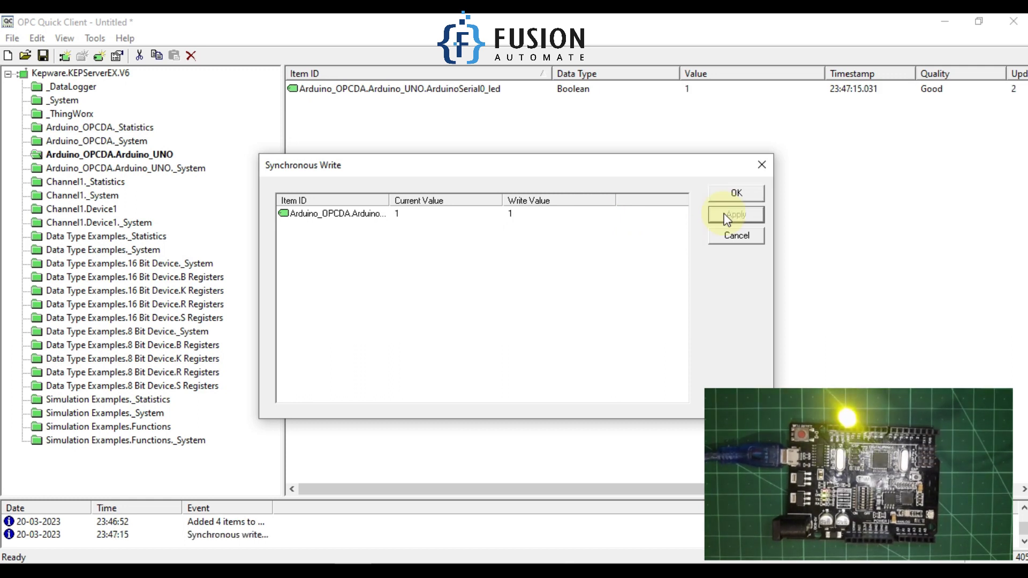
pyautogui.click(732, 199)
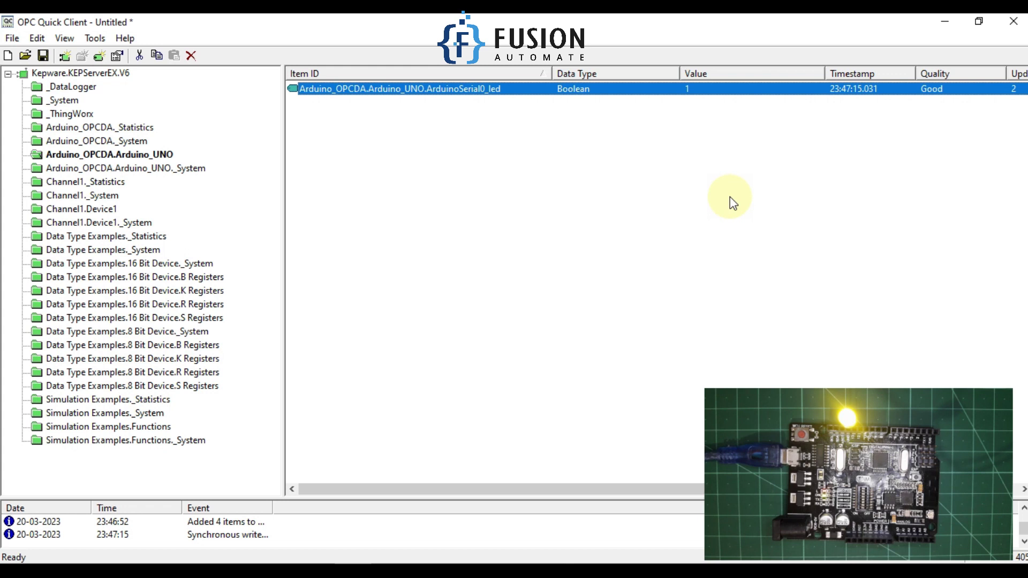
# Step: Synchronously write 0, 1, then 0 to ArduinoSerial0_led, switching the LED off, on and off
pyautogui.rightClick(699, 91)
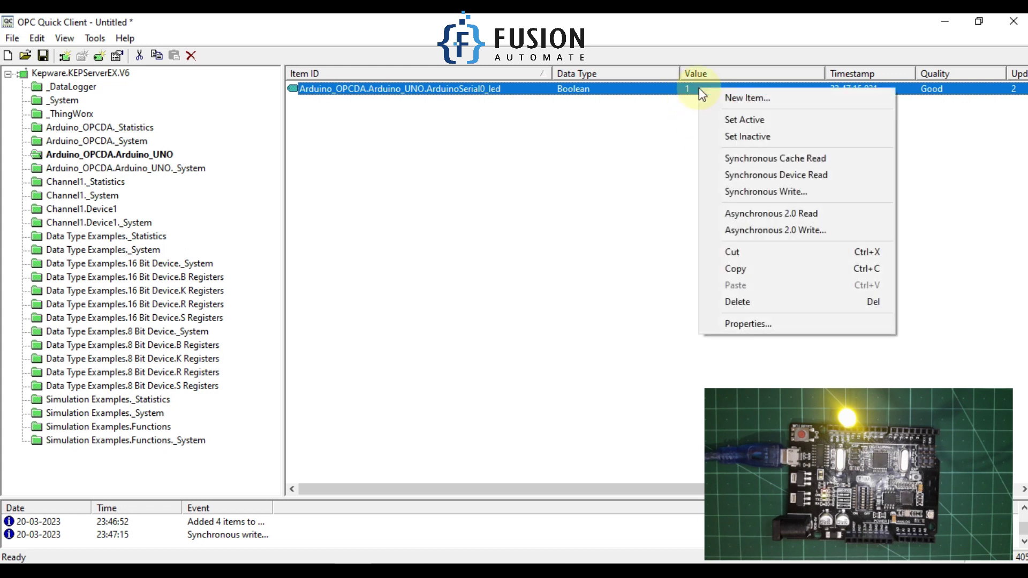
pyautogui.click(741, 191)
pyautogui.write('0')
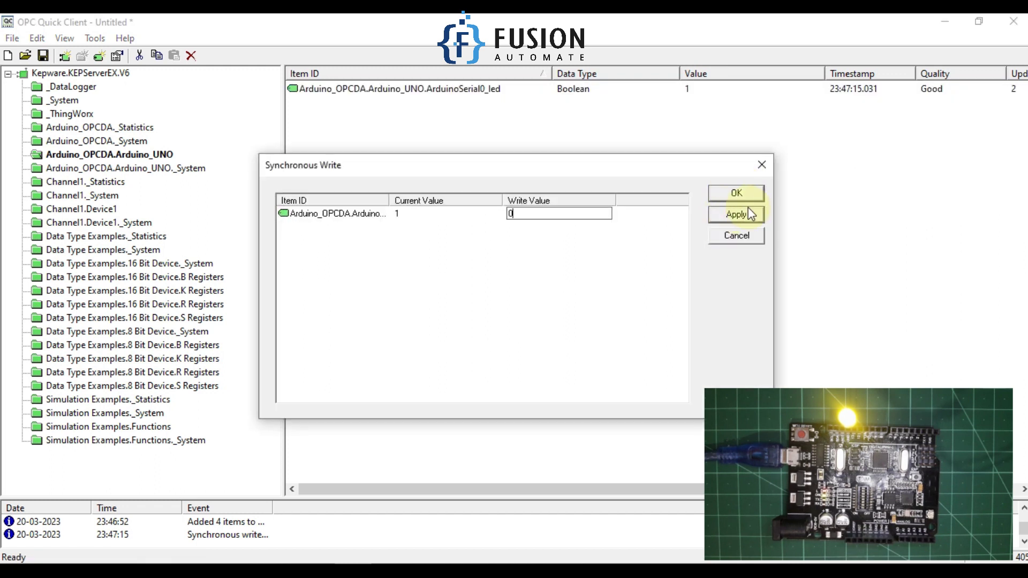
pyautogui.click(745, 217)
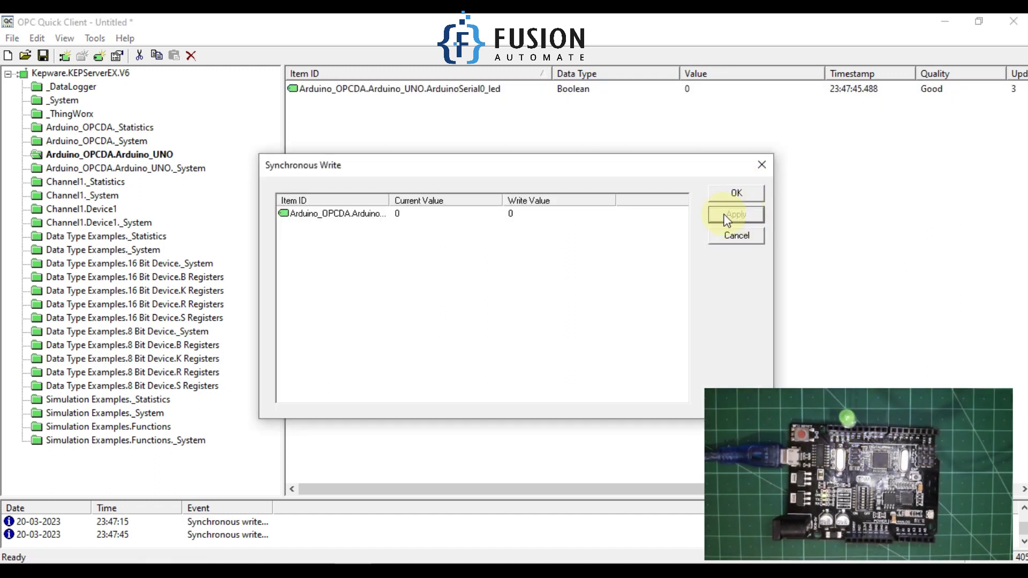
pyautogui.click(571, 210)
pyautogui.write('1')
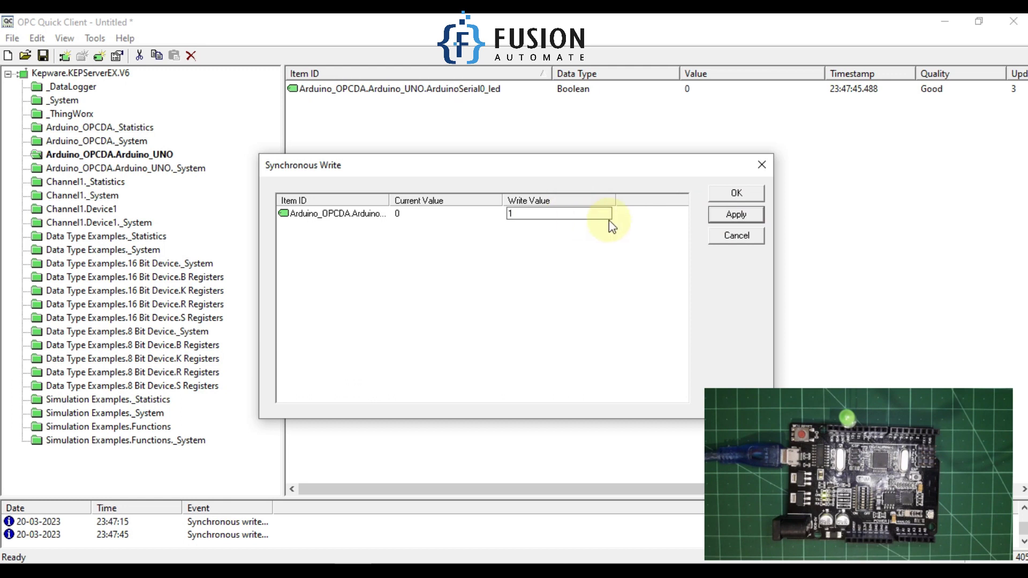
pyautogui.click(735, 215)
pyautogui.click(520, 213)
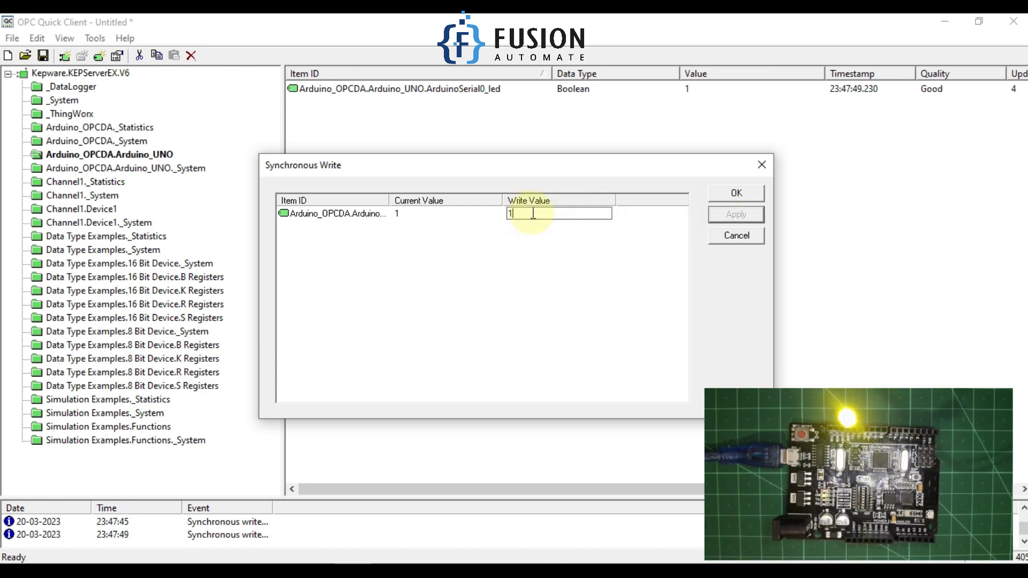
pyautogui.write('0')
pyautogui.click(734, 214)
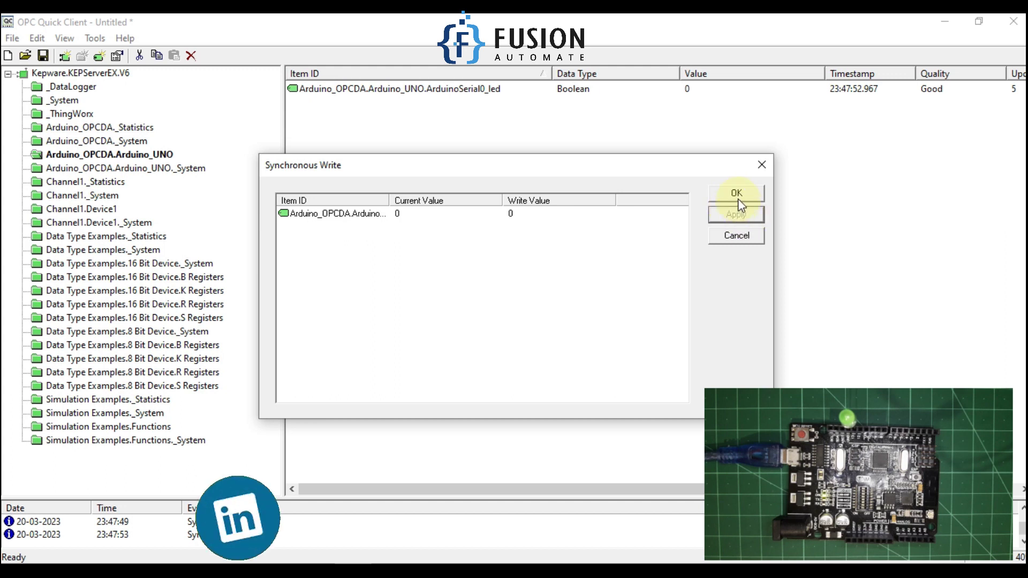
pyautogui.click(736, 196)
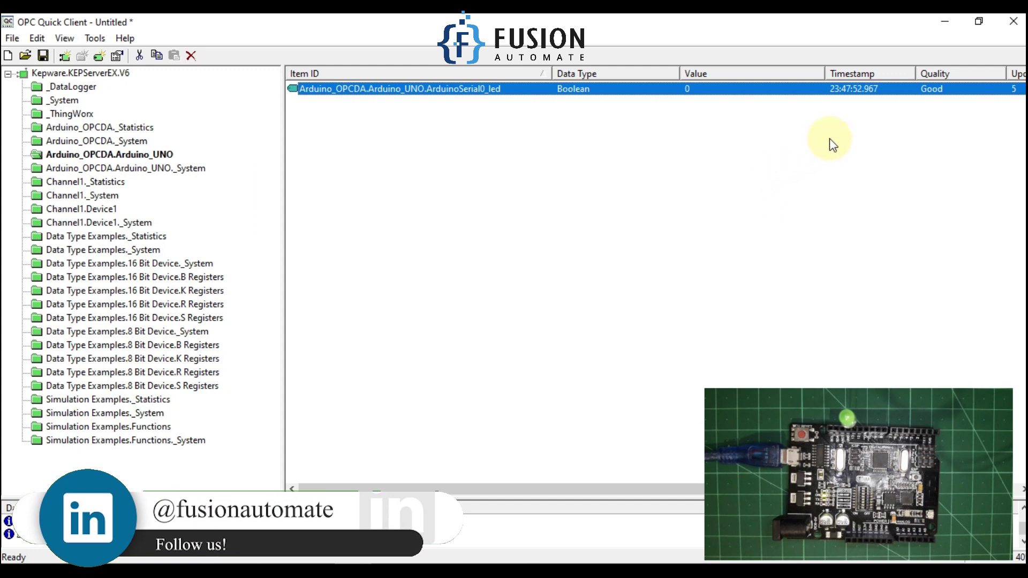
# Step: Close Quick Client without saving, disconnect the KEPServerEX runtime, and show arduinoopcserver.jpg
pyautogui.click(1014, 21)
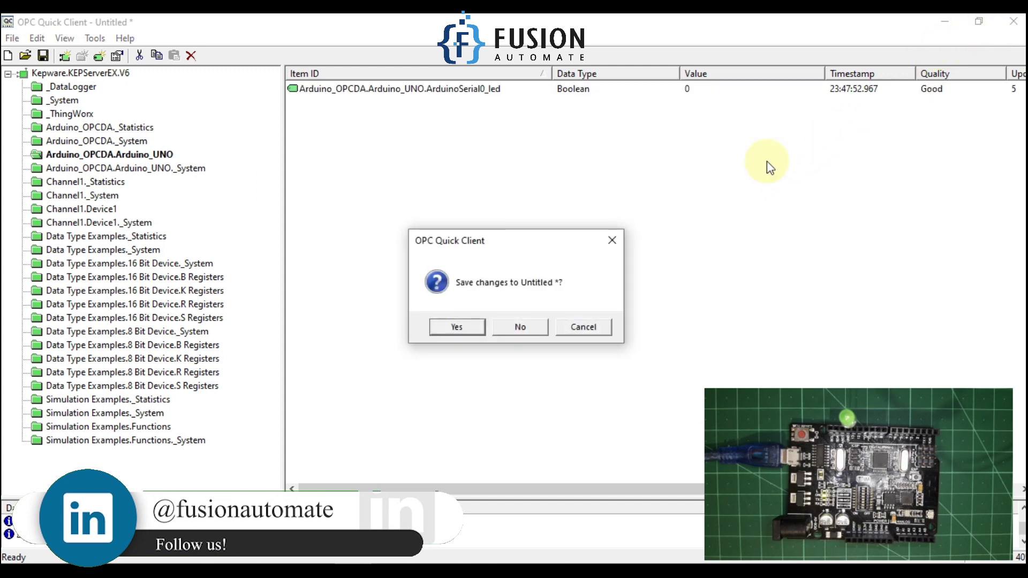
pyautogui.click(513, 320)
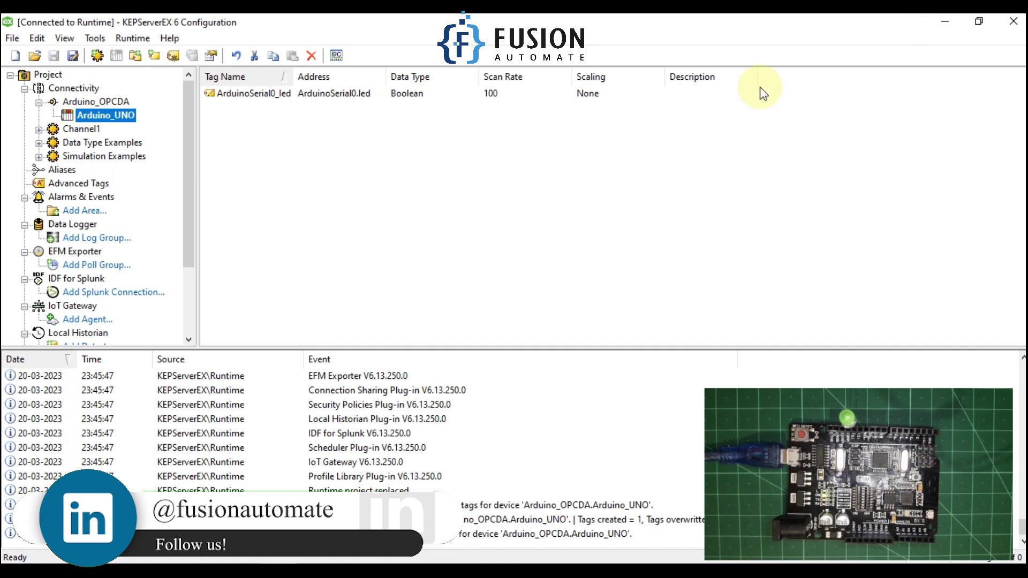
pyautogui.click(132, 38)
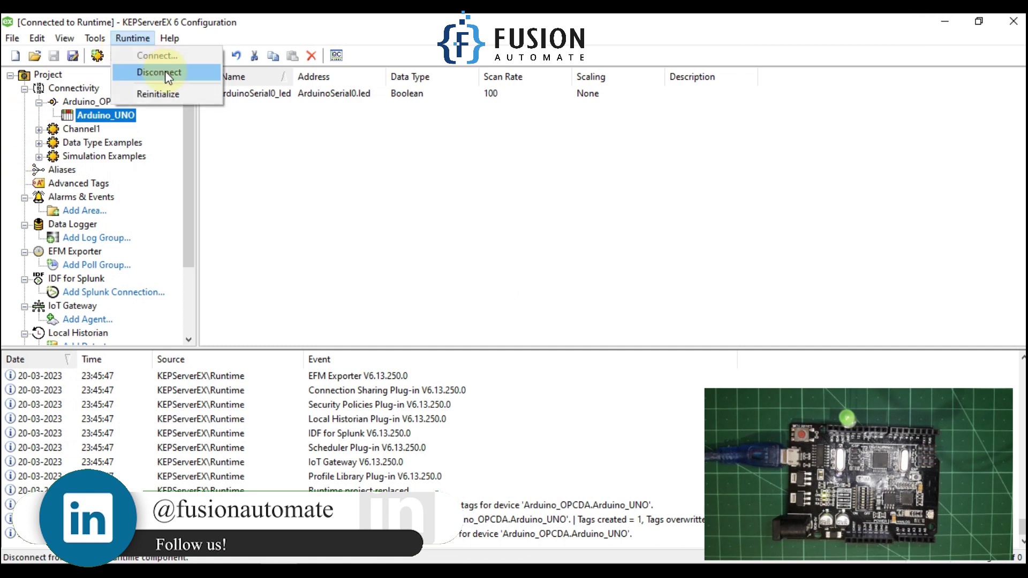
pyautogui.click(165, 70)
pyautogui.click(945, 21)
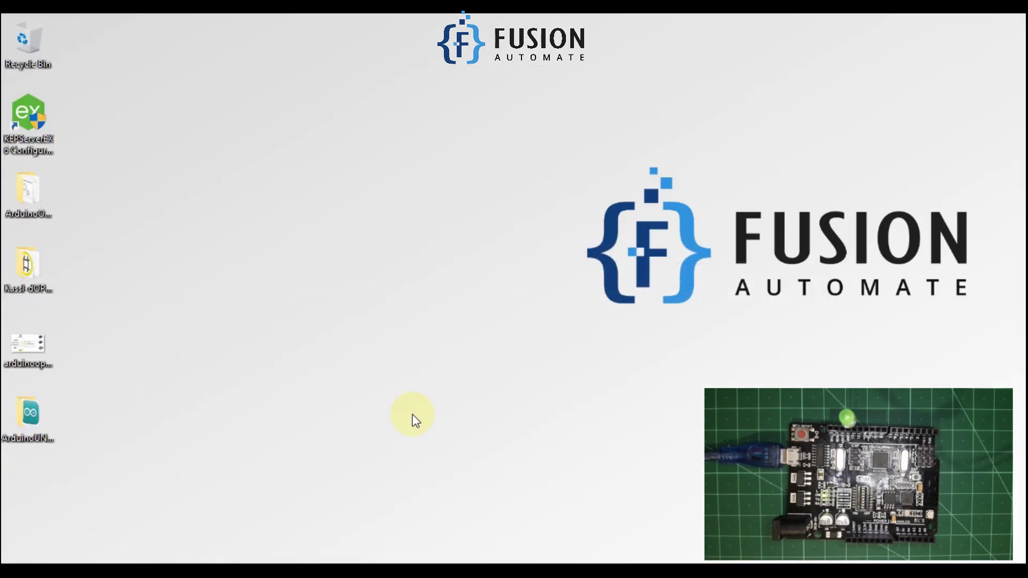
pyautogui.click(332, 559)
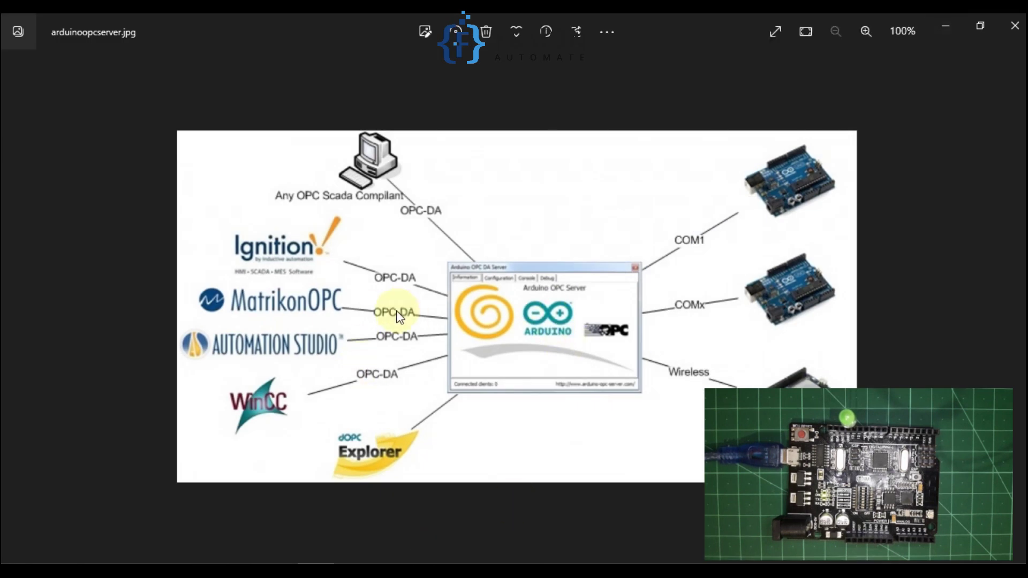